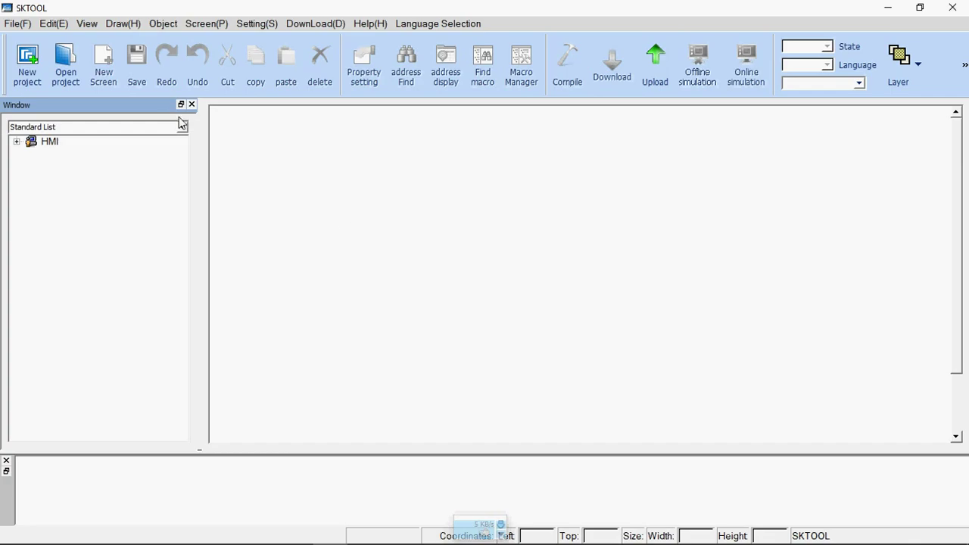
- Create a new project named proekt5 for the SK-070HE panel model and continue to the link settings
{"action": "left_click", "coordinate": [28, 62]}
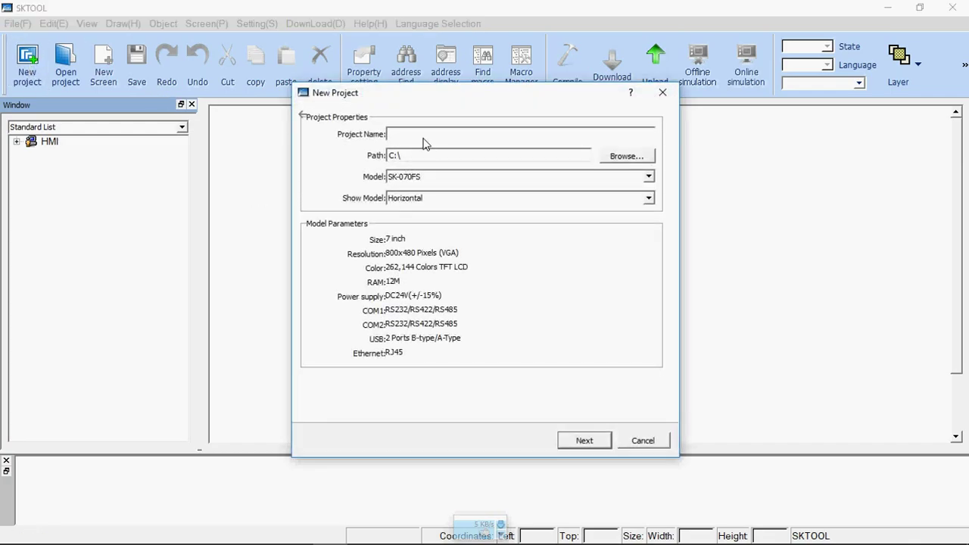
{"action": "type", "text": "proekt5"}
{"action": "left_click", "coordinate": [648, 178]}
{"action": "scroll", "coordinate": [450, 264], "scroll_direction": "down", "scroll_amount": 3}
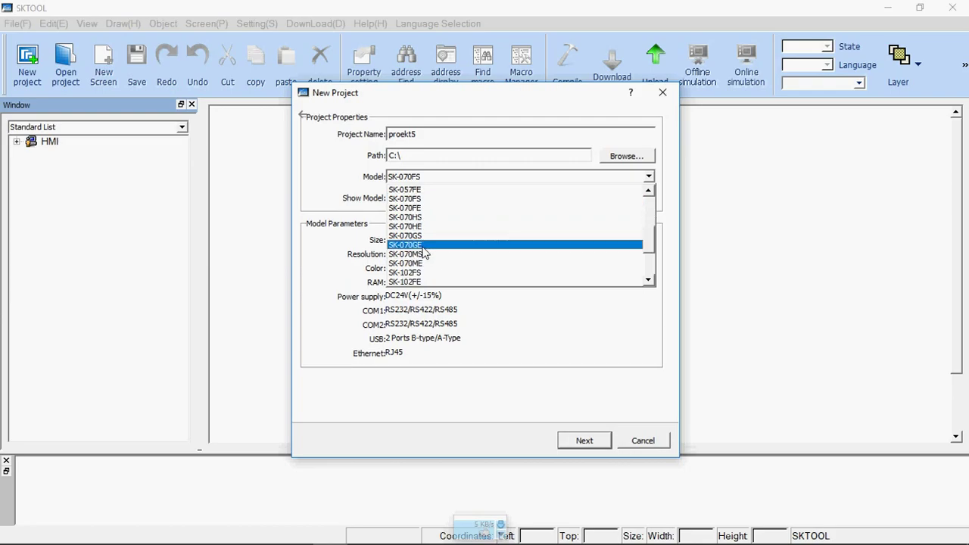
{"action": "left_click", "coordinate": [421, 227]}
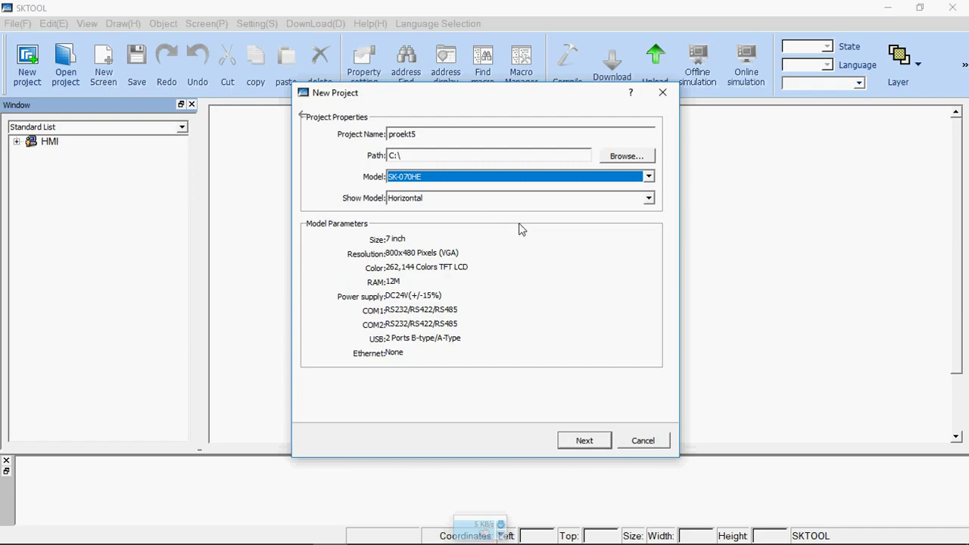
{"action": "left_click", "coordinate": [585, 441]}
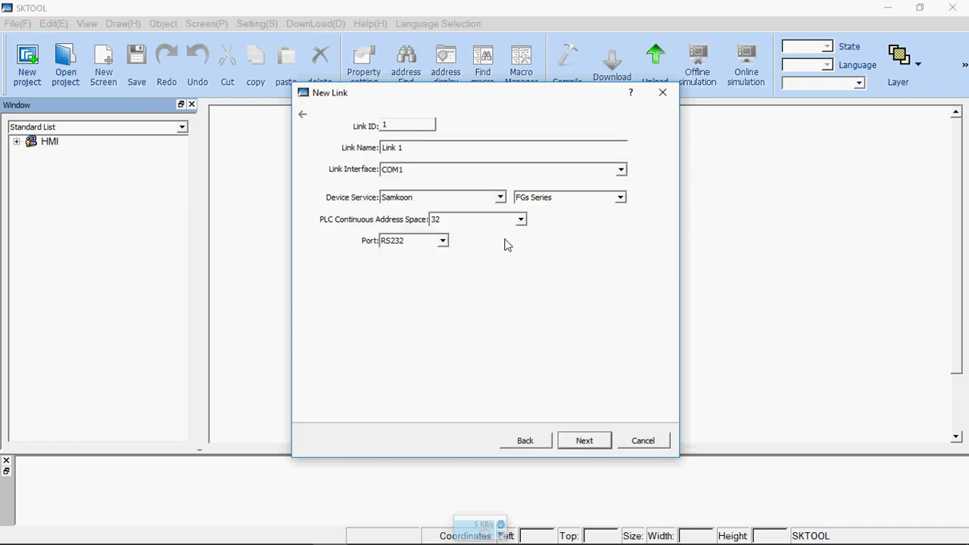
- Name the new link PR200 and assign it to the COM1 interface
{"action": "left_click_drag", "start_coordinate": [406, 150], "coordinate": [375, 155]}
{"action": "key", "text": "BackSpace"}
{"action": "type", "text": "PR200"}
{"action": "left_click", "coordinate": [621, 170]}
{"action": "left_click", "coordinate": [409, 187]}
{"action": "left_click", "coordinate": [443, 241]}
{"action": "left_click", "coordinate": [432, 264]}
- Set the link's device service to Modbus with Modbus RTU Master and finish the project wizard
{"action": "left_click", "coordinate": [500, 197]}
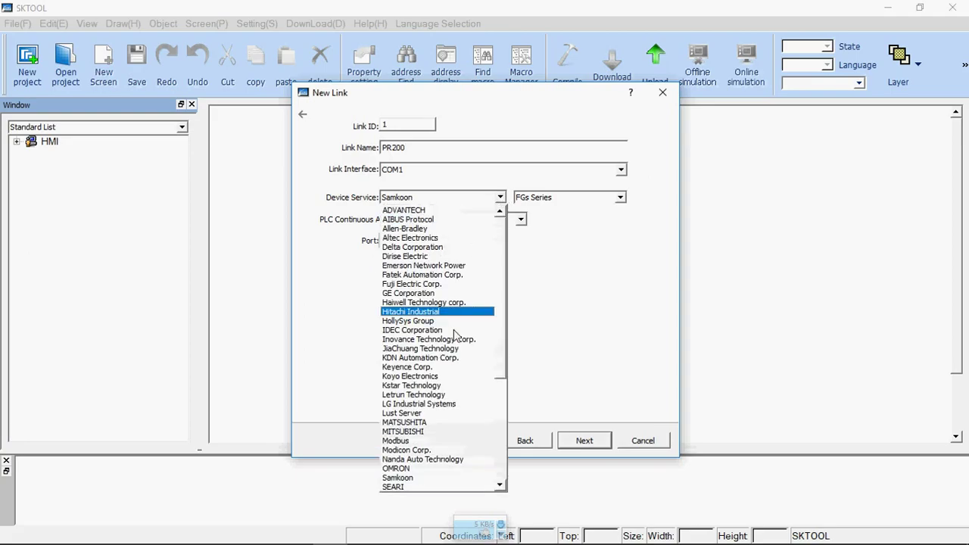
{"action": "left_click", "coordinate": [418, 442]}
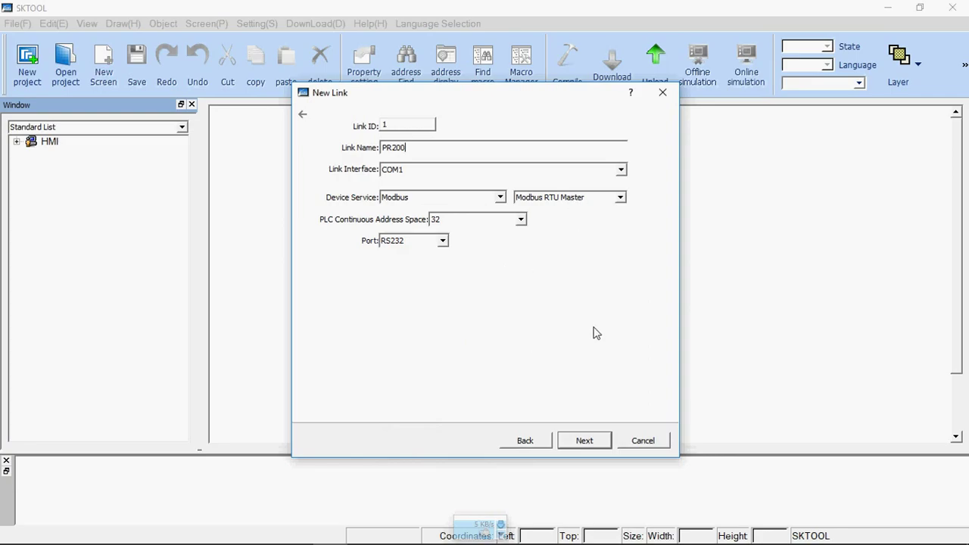
{"action": "left_click", "coordinate": [597, 441]}
{"action": "left_click", "coordinate": [597, 442]}
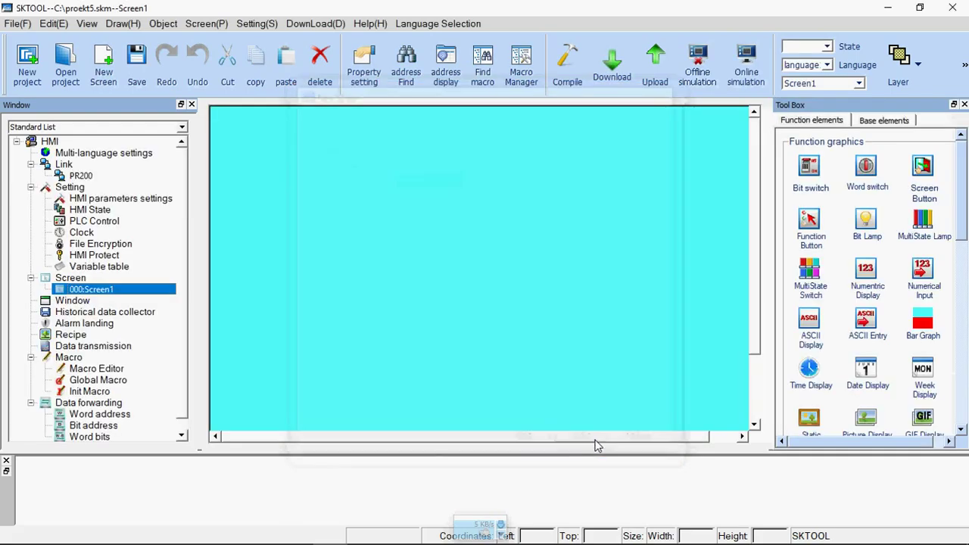
- Set the PR200 link's baud rate to 115200 and its PLC station to 2
{"action": "double_click", "coordinate": [88, 179]}
{"action": "left_click", "coordinate": [377, 136]}
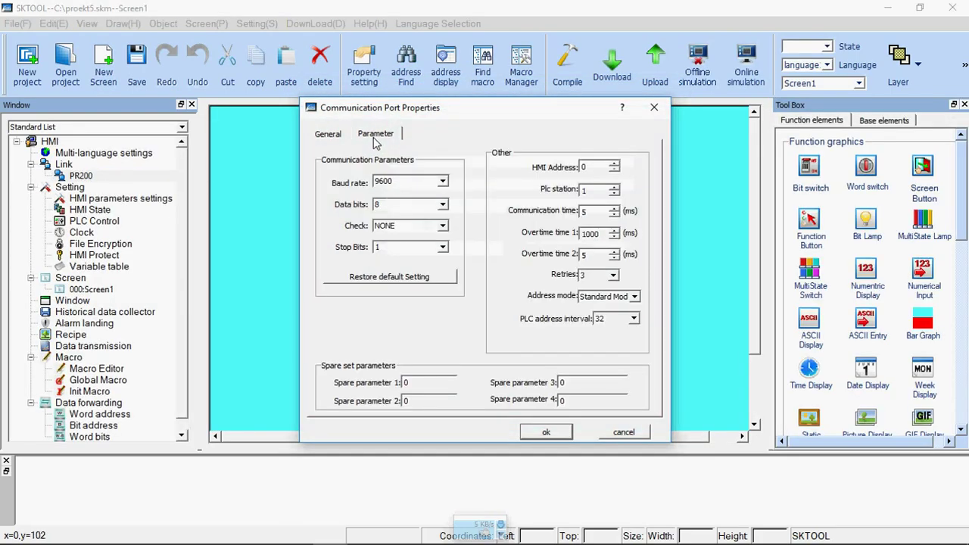
{"action": "left_click", "coordinate": [442, 183]}
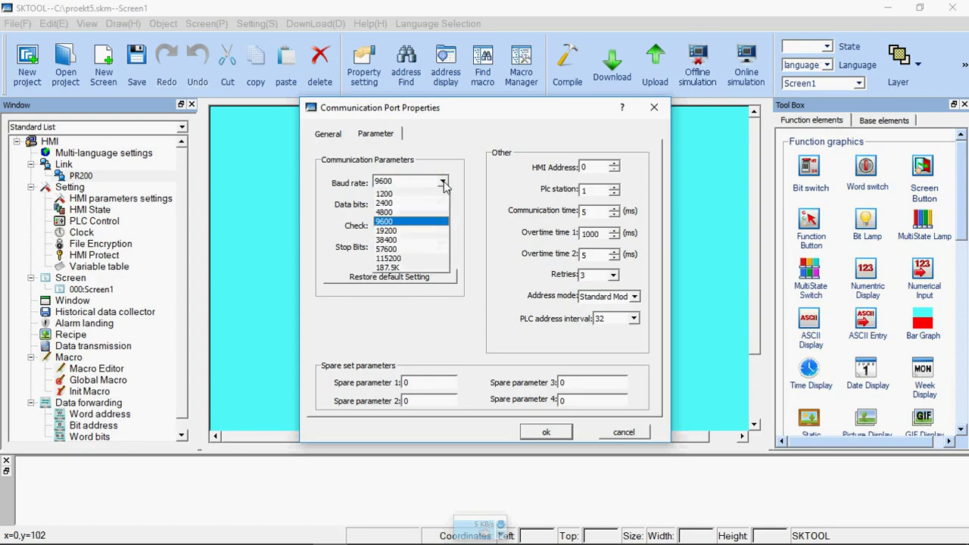
{"action": "left_click", "coordinate": [426, 260]}
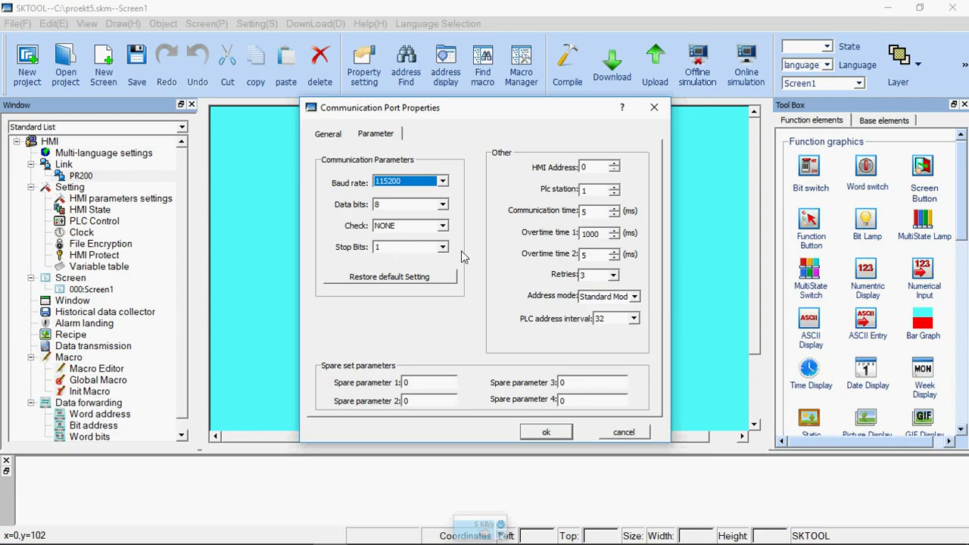
{"action": "left_click", "coordinate": [594, 194]}
{"action": "key", "text": "BackSpace"}
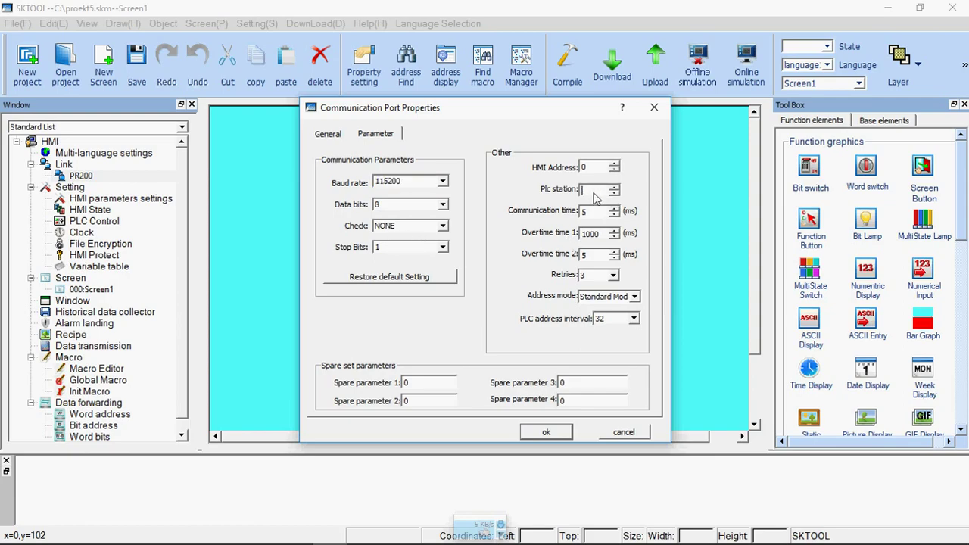
{"action": "type", "text": "2"}
{"action": "left_click", "coordinate": [546, 432]}
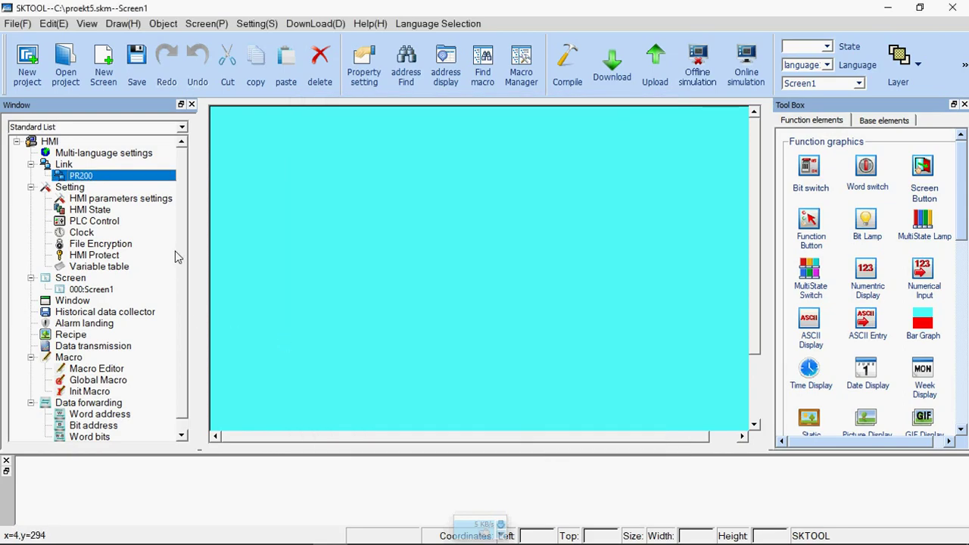
{"action": "scroll", "coordinate": [178, 244], "scroll_direction": "down", "scroll_amount": 1}
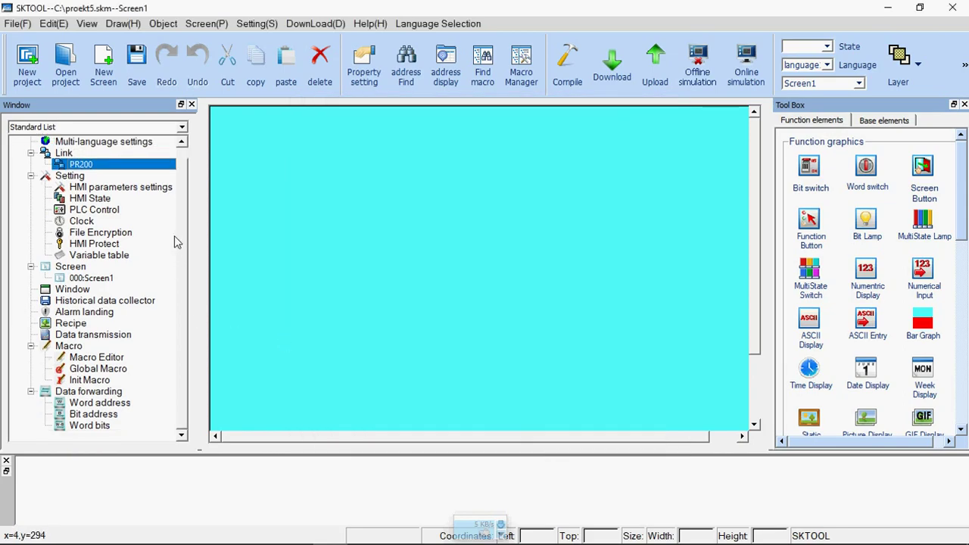
{"action": "scroll", "coordinate": [182, 217], "scroll_direction": "up", "scroll_amount": 1}
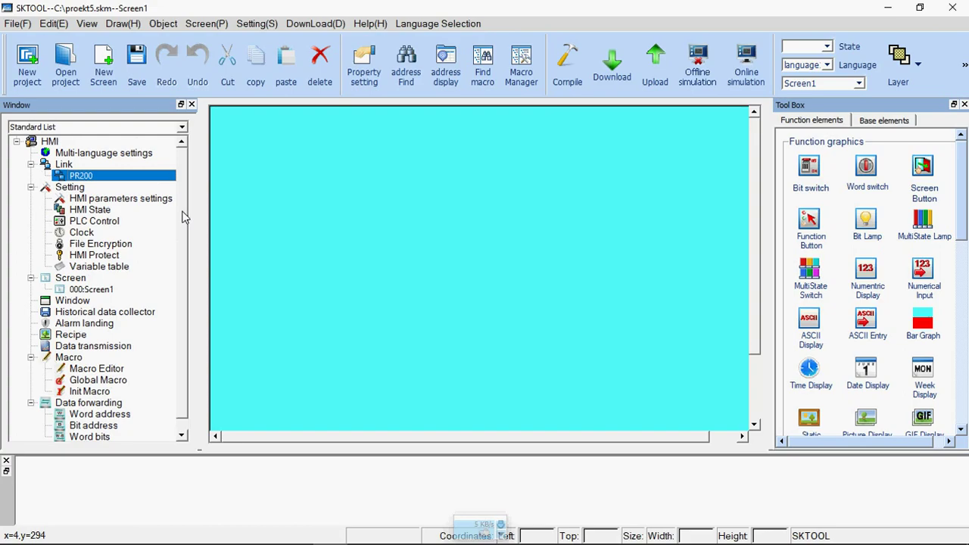
- Add a bit switch to Screen1 and set its function to Alternate
{"action": "left_click", "coordinate": [810, 168]}
{"action": "left_click", "coordinate": [535, 195]}
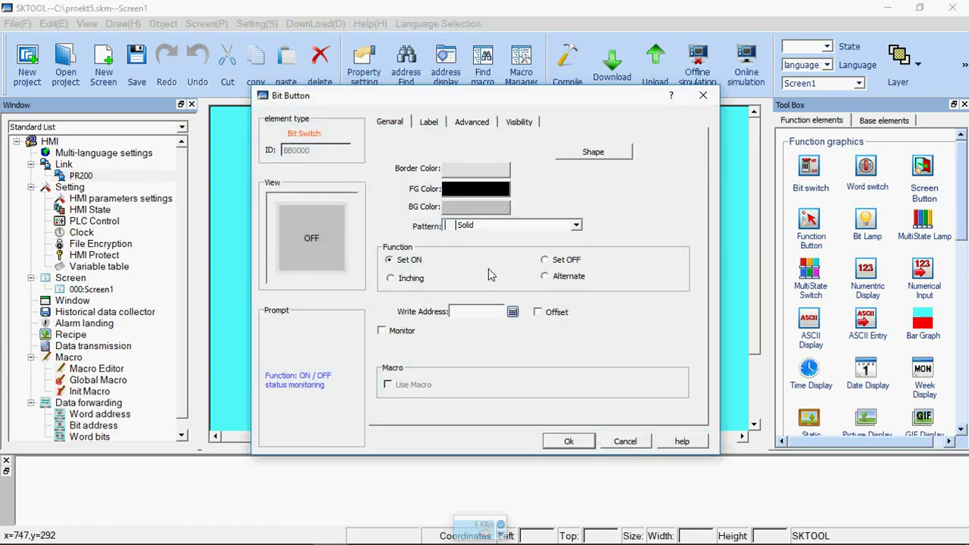
{"action": "left_click", "coordinate": [545, 277]}
- Give the bit switch the write address LB0 in the internal storage area and a round shape
{"action": "left_click", "coordinate": [513, 313]}
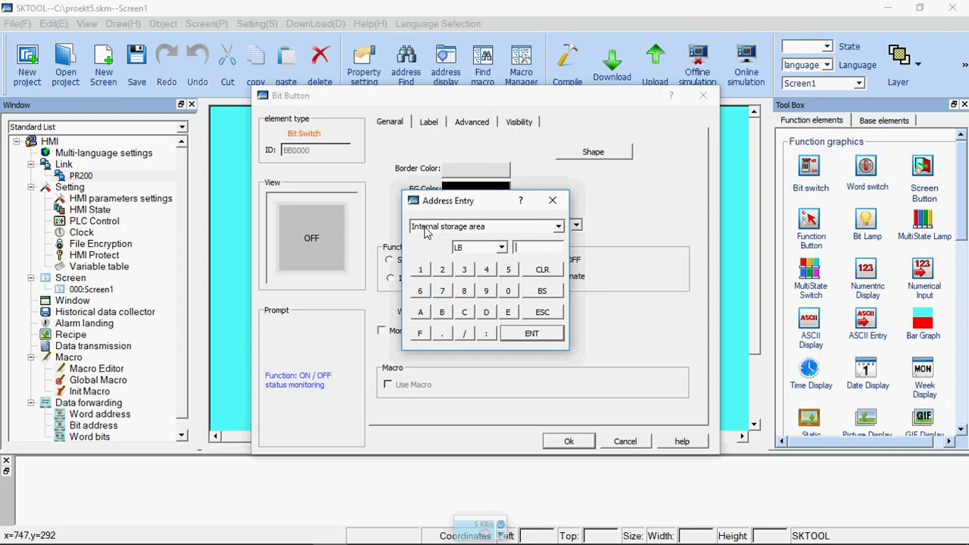
{"action": "left_click", "coordinate": [558, 227]}
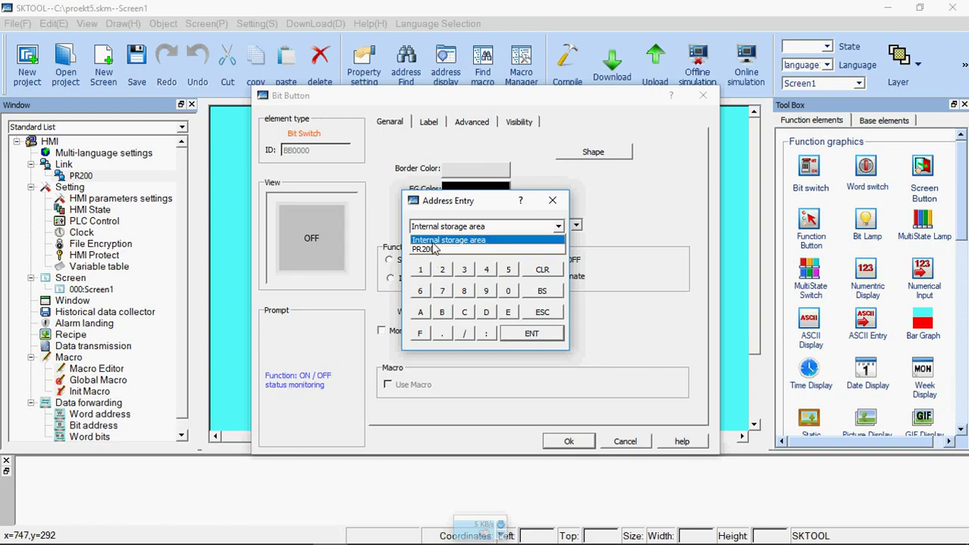
{"action": "left_click", "coordinate": [433, 242]}
{"action": "left_click", "coordinate": [528, 250]}
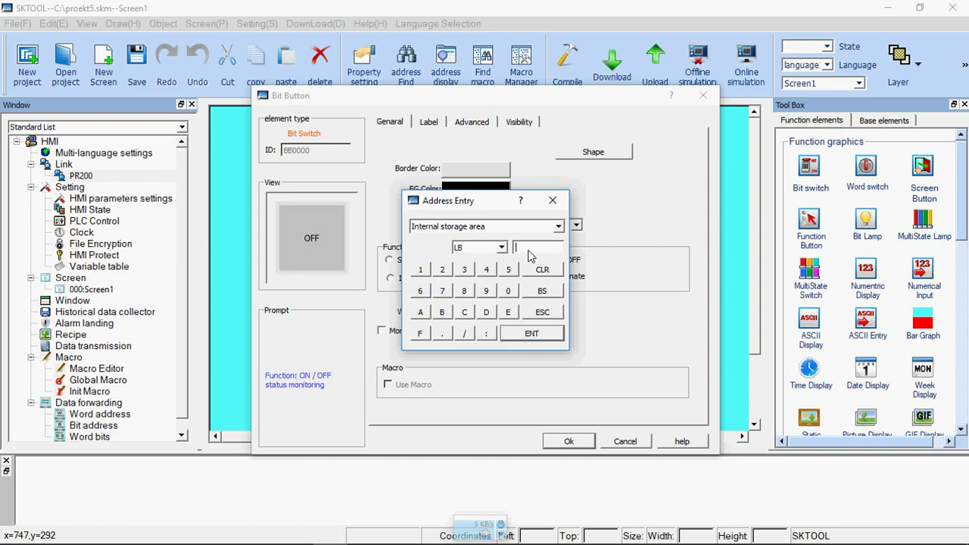
{"action": "type", "text": "0"}
{"action": "left_click", "coordinate": [549, 338]}
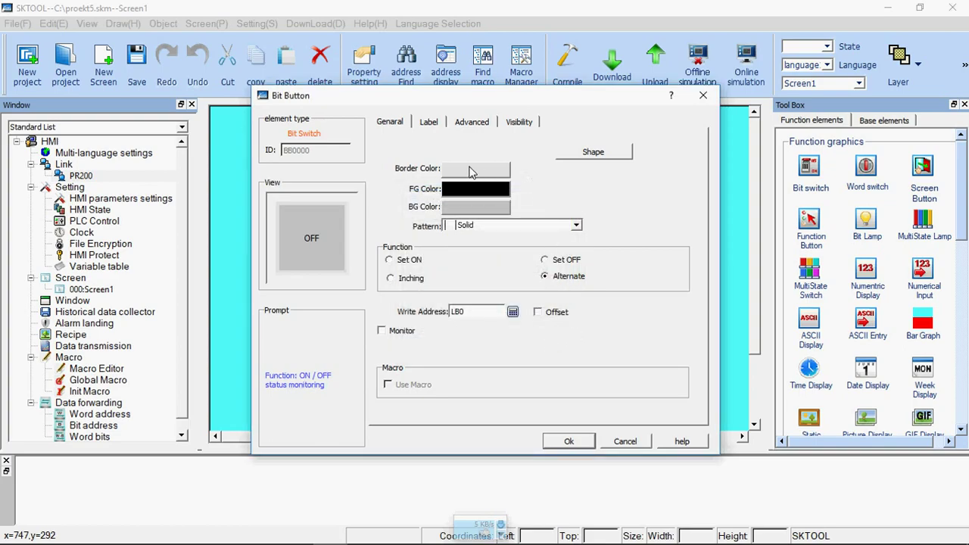
{"action": "left_click", "coordinate": [590, 155]}
{"action": "double_click", "coordinate": [381, 442]}
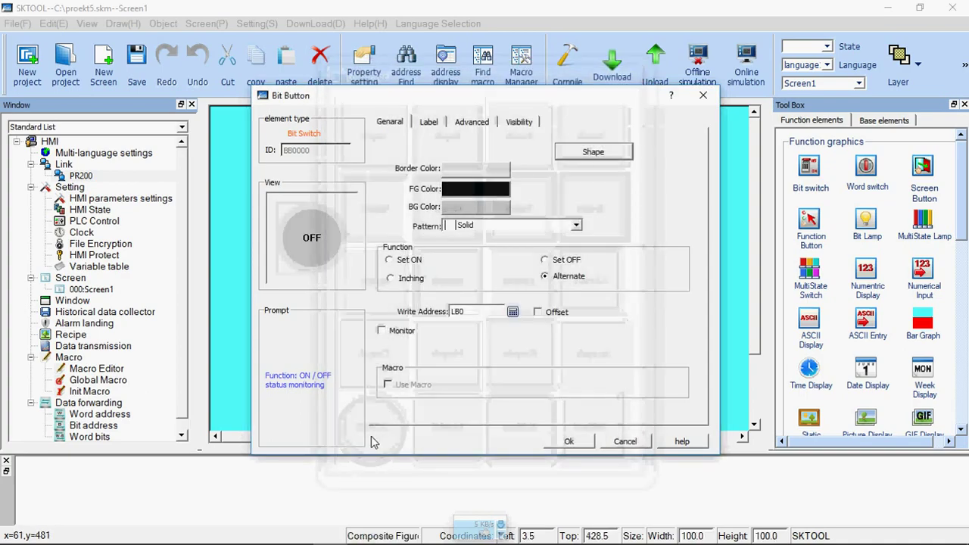
- Replace the bit switch's Status 0 text with "Не выключать посветку", split over two lines after the second word
{"action": "left_click", "coordinate": [429, 127]}
{"action": "left_click_drag", "start_coordinate": [416, 212], "coordinate": [392, 212]}
{"action": "key", "text": "BackSpace"}
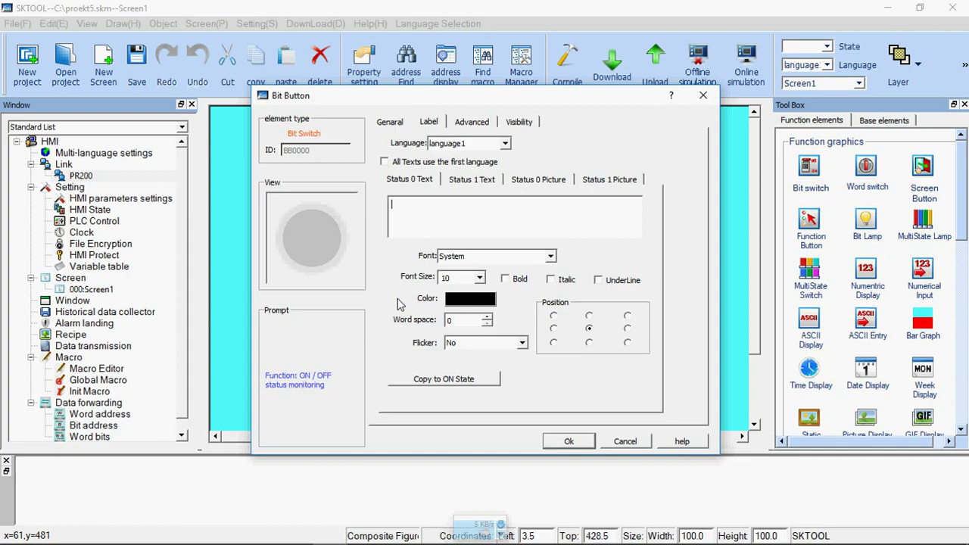
{"action": "type", "text": "Vt"}
{"action": "key", "text": "BackSpace"}
{"action": "key", "text": "BackSpace"}
{"action": "type", "text": "Не выключать"}
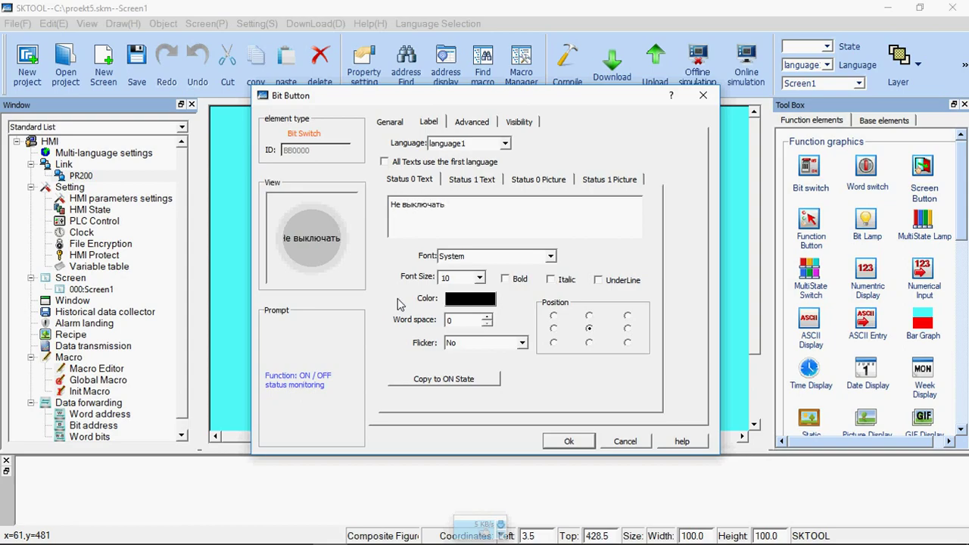
{"action": "type", "text": " посл"}
{"action": "type", "text": "е"}
{"action": "type", "text": "т"}
{"action": "type", "text": "ку"}
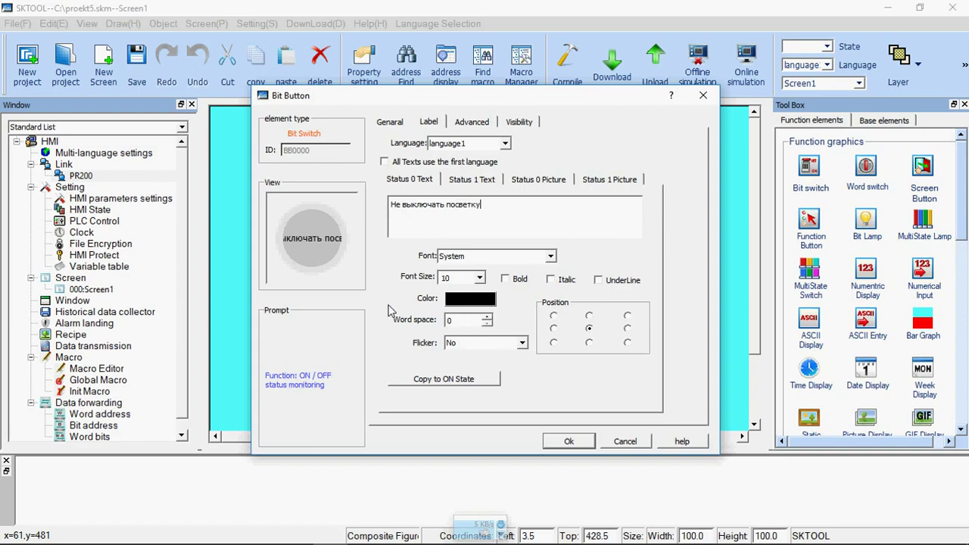
{"action": "left_click", "coordinate": [445, 207]}
{"action": "key", "text": "Return"}
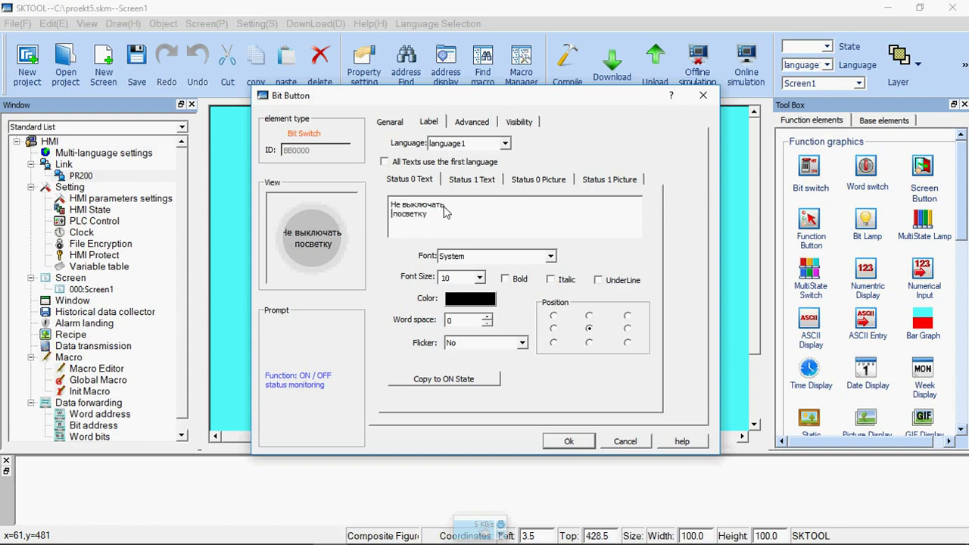
- Format the Status 0 text in bold at font size 15
{"action": "left_click", "coordinate": [479, 277]}
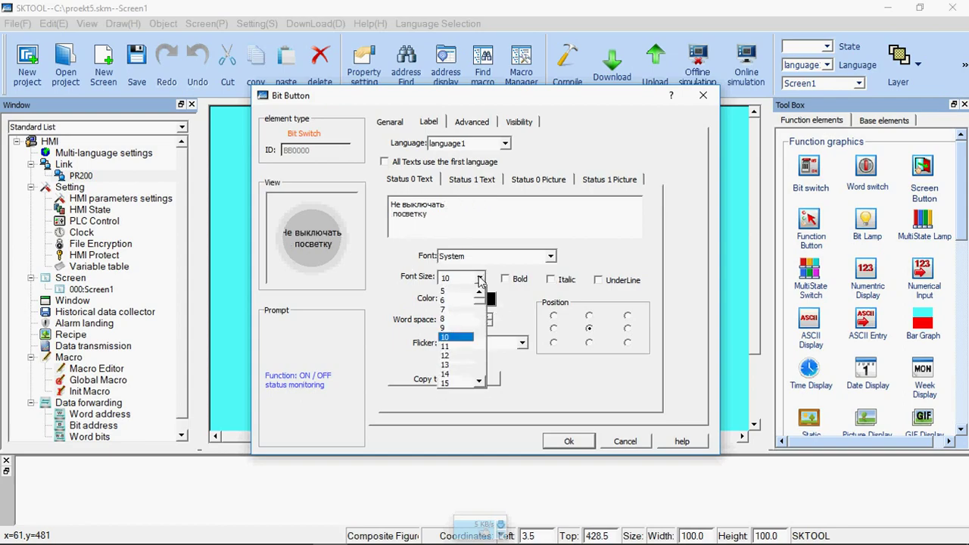
{"action": "left_click", "coordinate": [462, 383]}
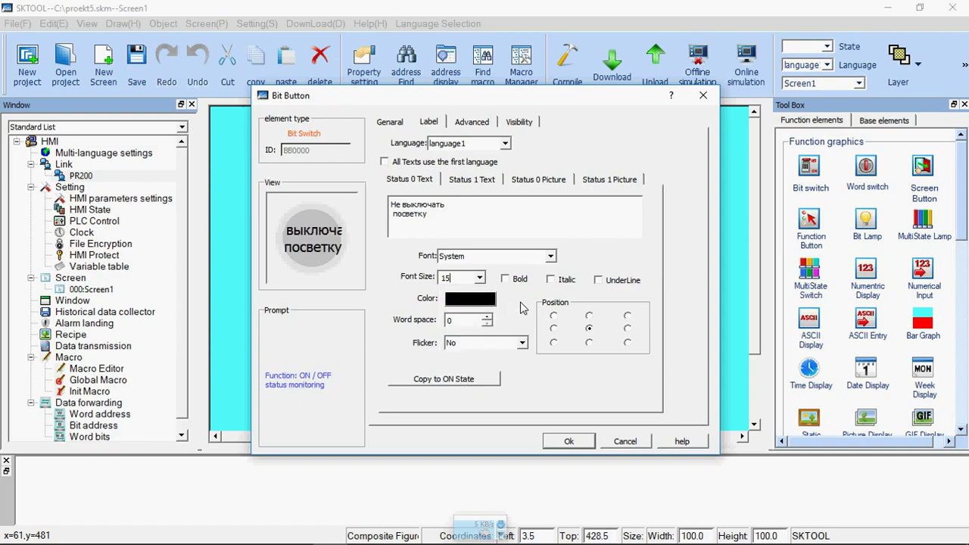
{"action": "left_click", "coordinate": [505, 279]}
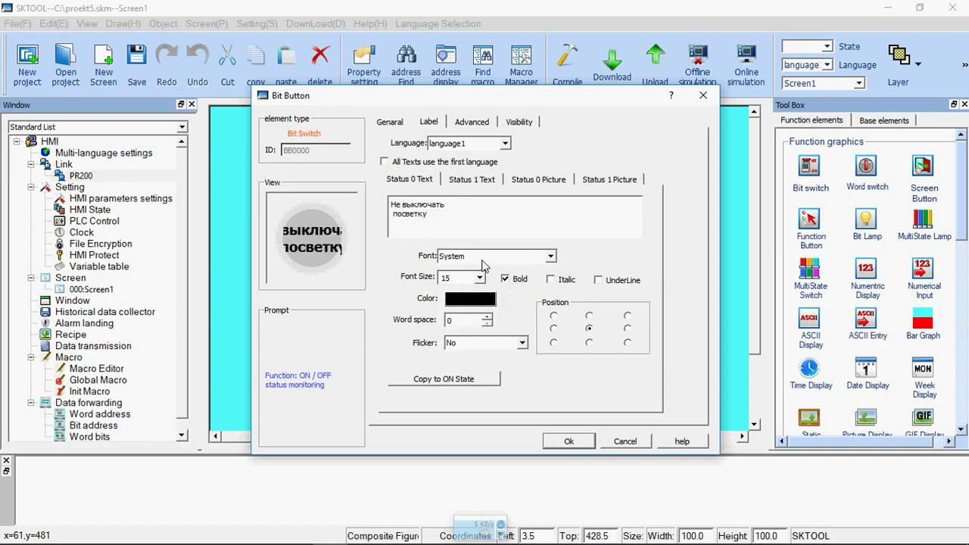
- Replace the bit switch's Status 1 text with "Выключать подсветку" on two lines
{"action": "left_click", "coordinate": [476, 180]}
{"action": "left_click_drag", "start_coordinate": [421, 210], "coordinate": [390, 212]}
{"action": "key", "text": "BackSpace"}
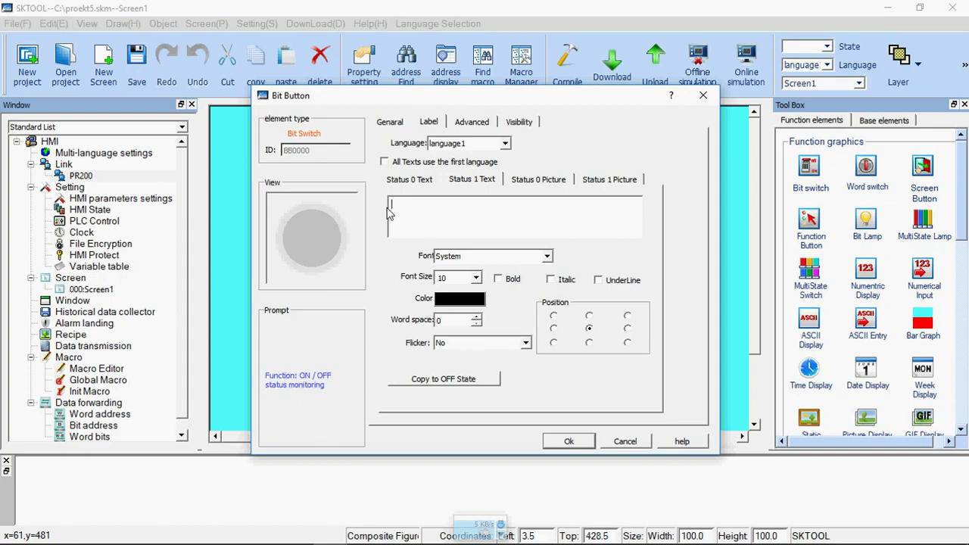
{"action": "type", "text": "B"}
{"action": "type", "text": "ык"}
{"action": "type", "text": "лю"}
{"action": "type", "text": "чать"}
{"action": "key", "text": "Return"}
{"action": "type", "text": "подсветку"}
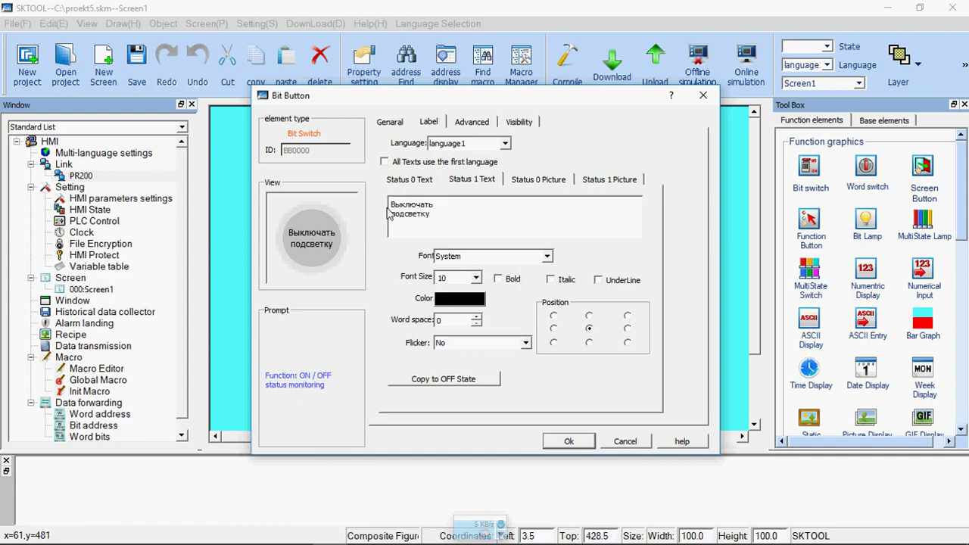
- Format the Status 1 text in bold at font size 15
{"action": "left_click", "coordinate": [479, 280]}
{"action": "key", "text": "Down"}
{"action": "key", "text": "Down"}
{"action": "key", "text": "Down"}
{"action": "key", "text": "Down"}
{"action": "key", "text": "Down"}
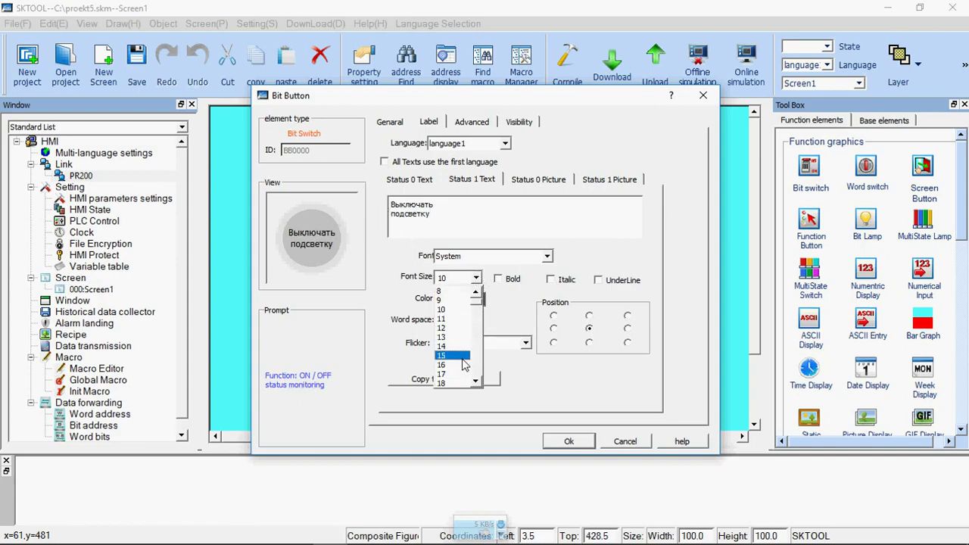
{"action": "key", "text": "Return"}
{"action": "left_click", "coordinate": [499, 279]}
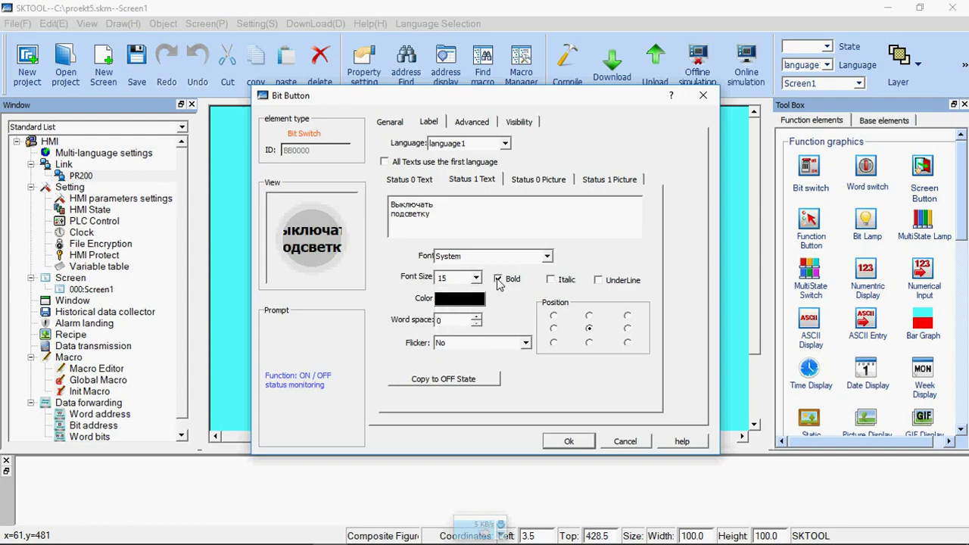
- Assign the green round up-arrow picture from the Button8 system library to the bit switch's Status 0
{"action": "left_click", "coordinate": [525, 182]}
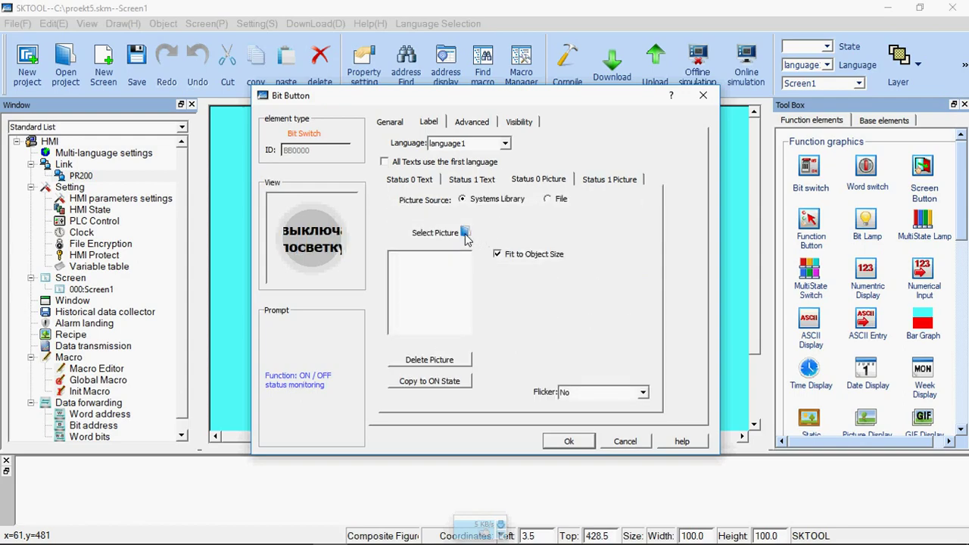
{"action": "left_click", "coordinate": [465, 233]}
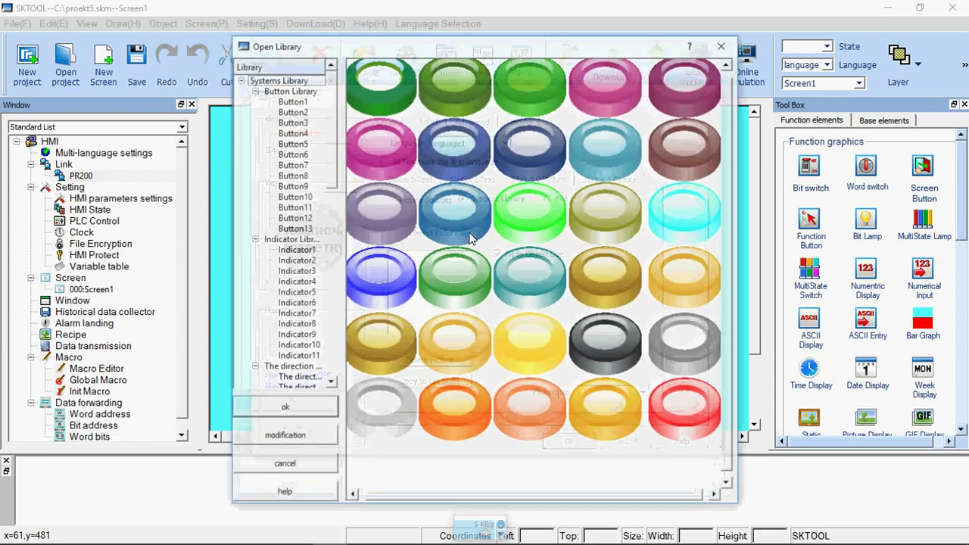
{"action": "left_click", "coordinate": [300, 176]}
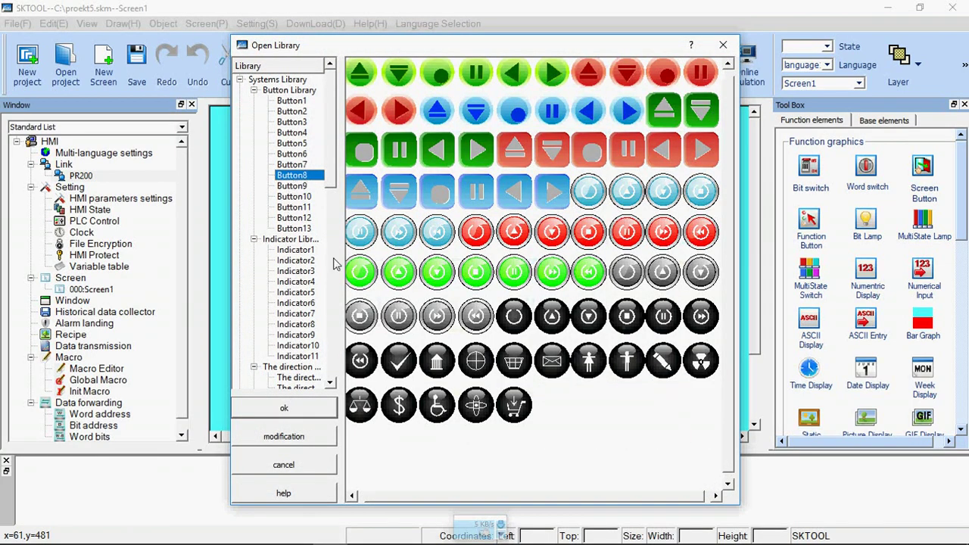
{"action": "left_click", "coordinate": [406, 277]}
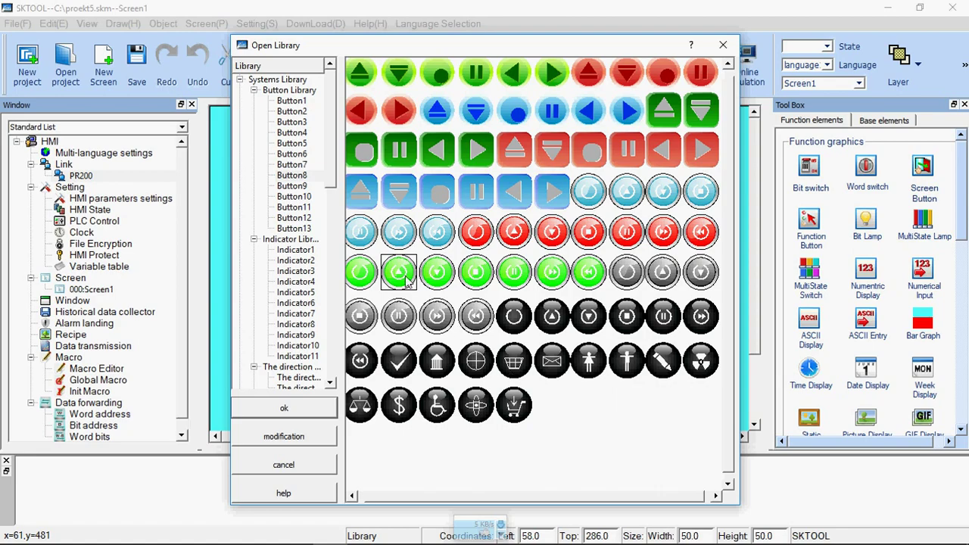
{"action": "left_click", "coordinate": [316, 409]}
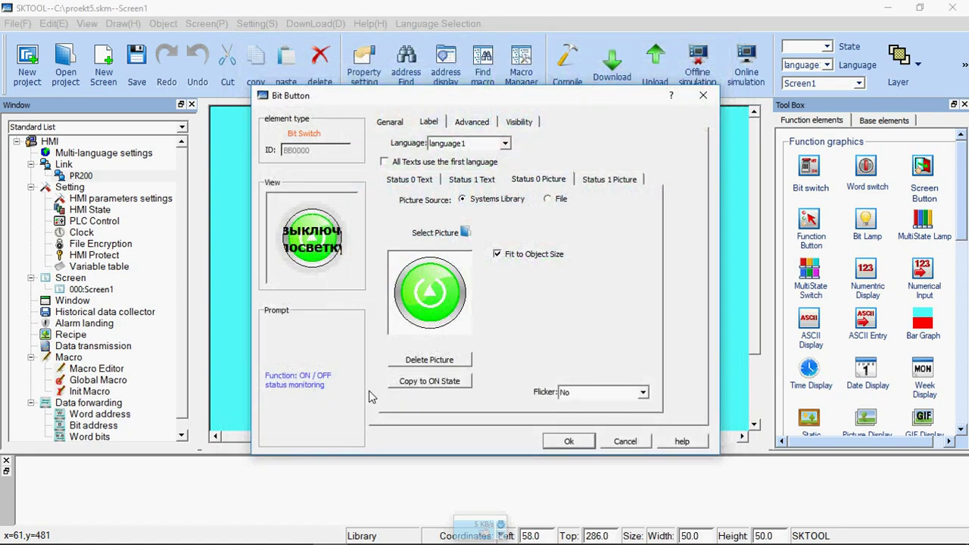
- Assign the orange round minus picture from the Button11 system library to Status 1 and accept the bit switch settings
{"action": "left_click", "coordinate": [617, 188]}
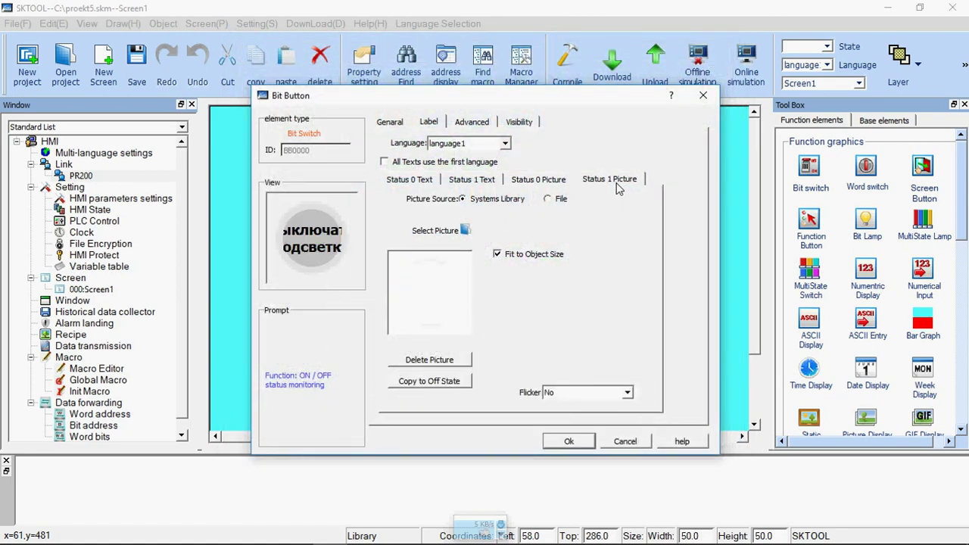
{"action": "left_click", "coordinate": [466, 231]}
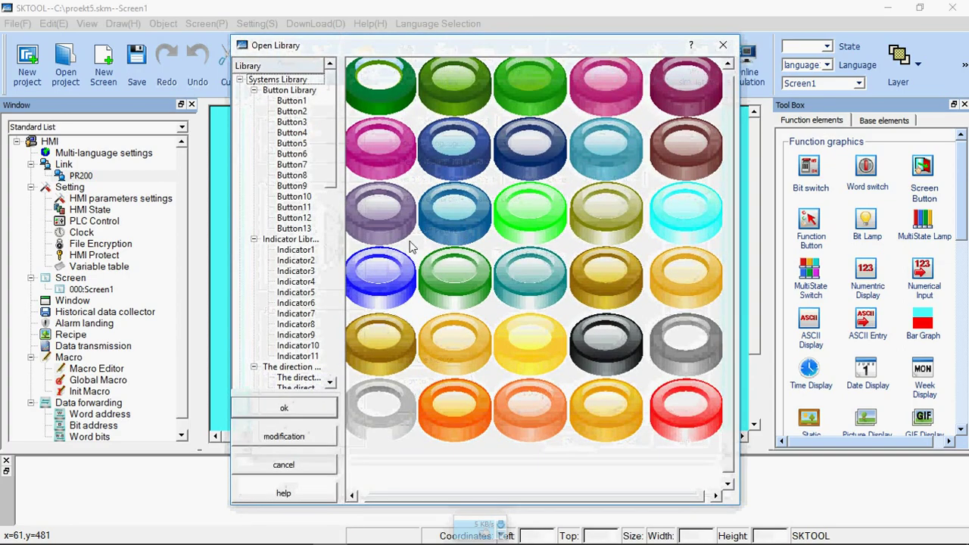
{"action": "left_click", "coordinate": [309, 187]}
{"action": "left_click", "coordinate": [308, 199]}
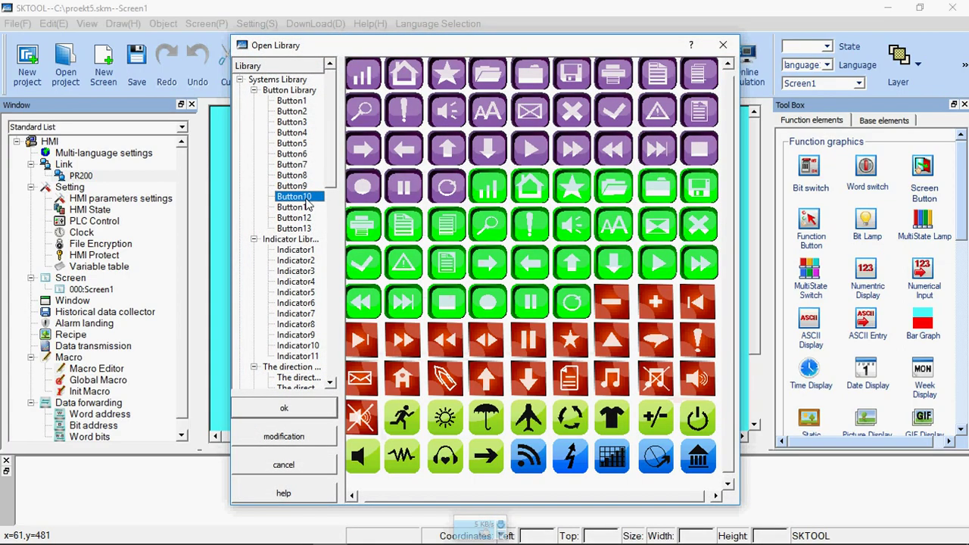
{"action": "left_click", "coordinate": [302, 209]}
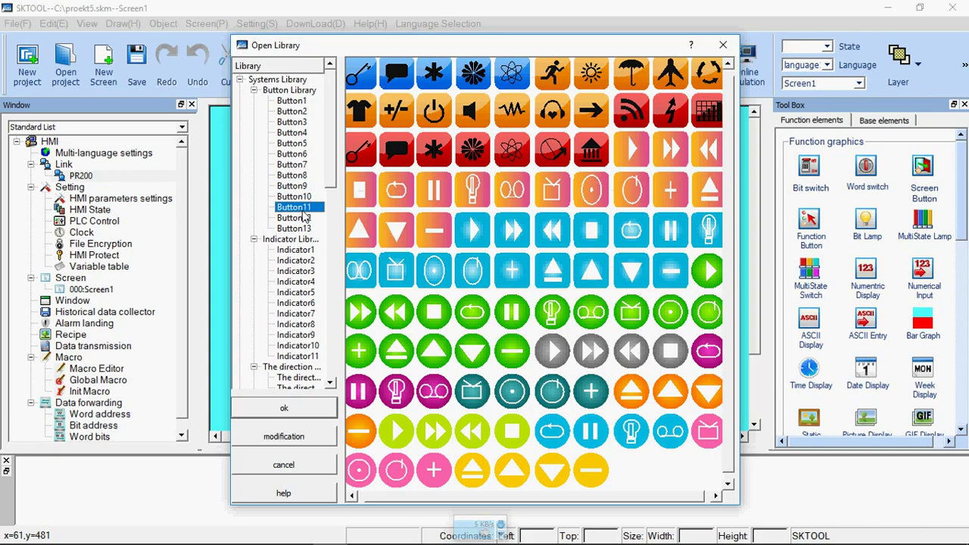
{"action": "left_click", "coordinate": [361, 431]}
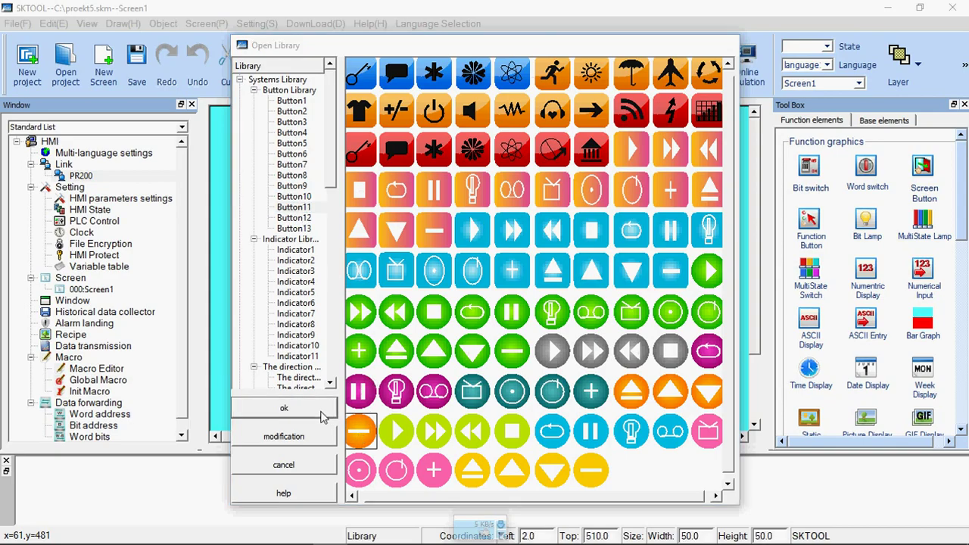
{"action": "left_click", "coordinate": [321, 415]}
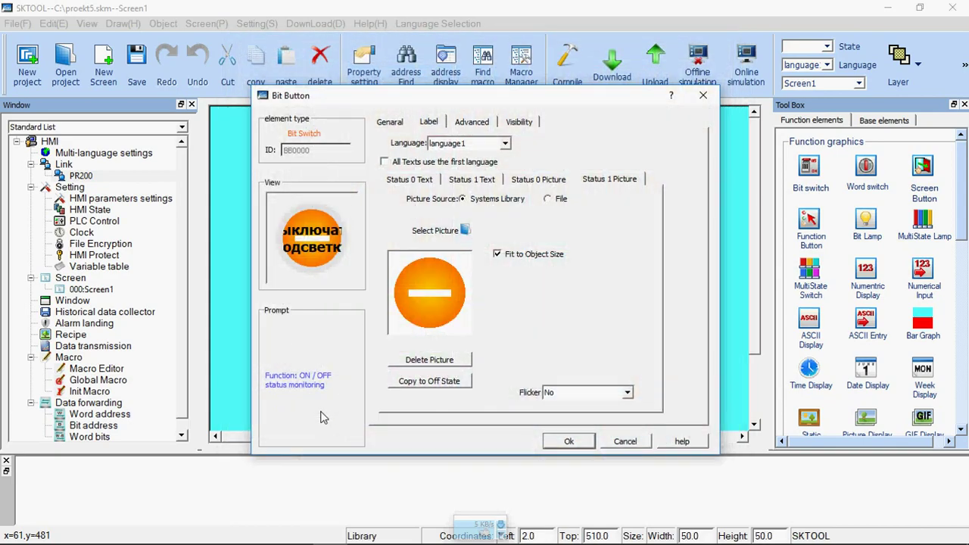
{"action": "left_click", "coordinate": [570, 441]}
- Place the bit switch in the upper middle of Screen1 and enlarge it to about 250 wide by 222 high
{"action": "left_click", "coordinate": [430, 195]}
{"action": "left_click_drag", "start_coordinate": [431, 232], "coordinate": [391, 232]}
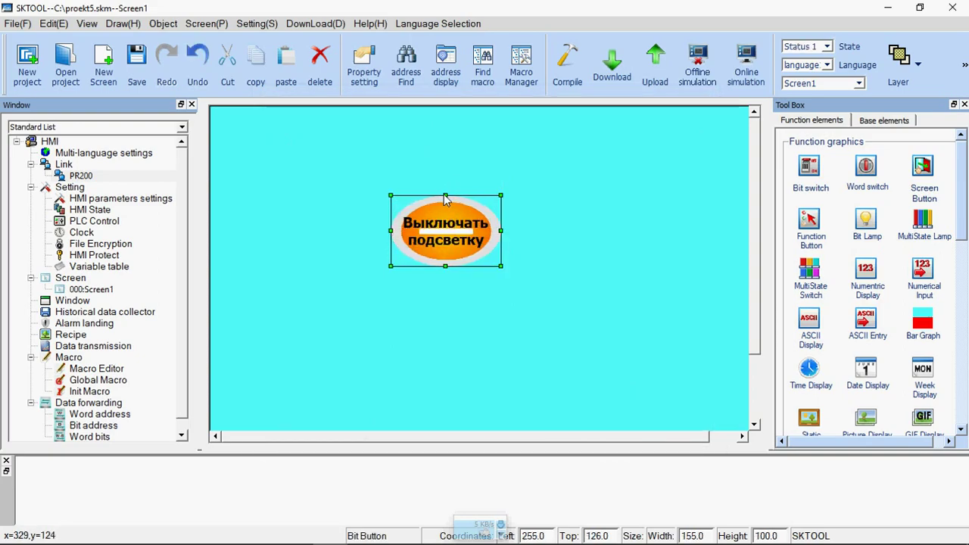
{"action": "left_click_drag", "start_coordinate": [447, 198], "coordinate": [448, 169]}
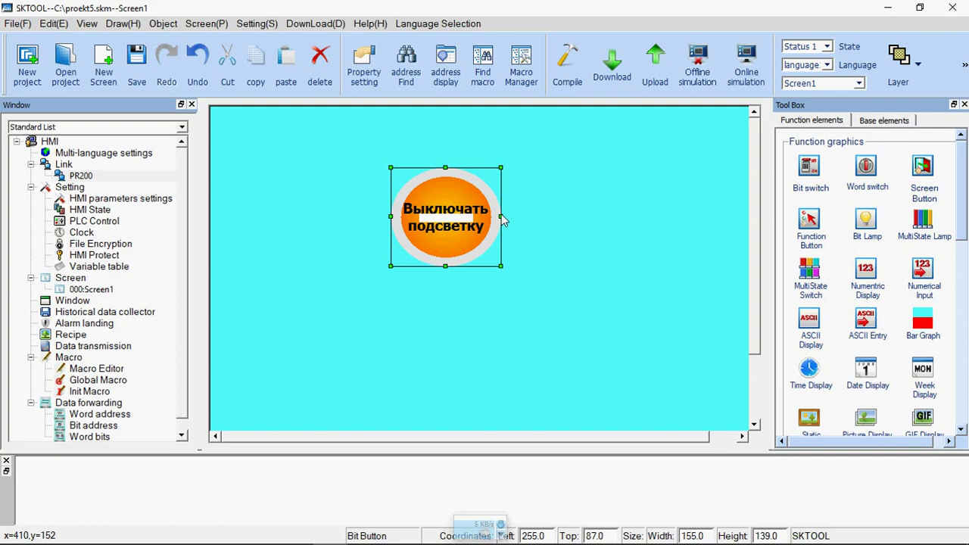
{"action": "left_click_drag", "start_coordinate": [503, 220], "coordinate": [577, 228]}
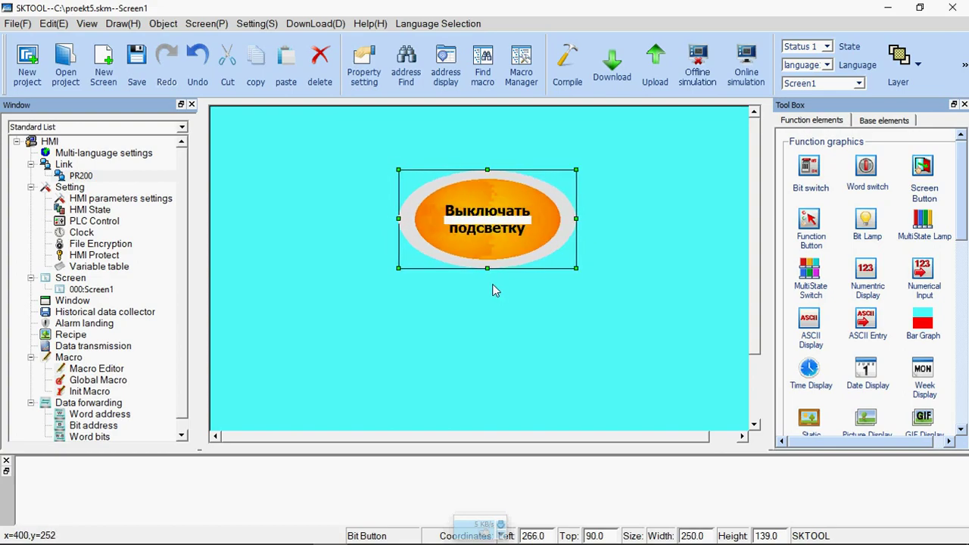
{"action": "mouse_move", "coordinate": [487, 269]}
{"action": "left_mouse_down"}
{"action": "mouse_move", "coordinate": [487, 327]}
{"action": "mouse_move", "coordinate": [490, 246]}
{"action": "mouse_move", "coordinate": [478, 248]}
{"action": "mouse_move", "coordinate": [493, 252]}
{"action": "left_mouse_up"}
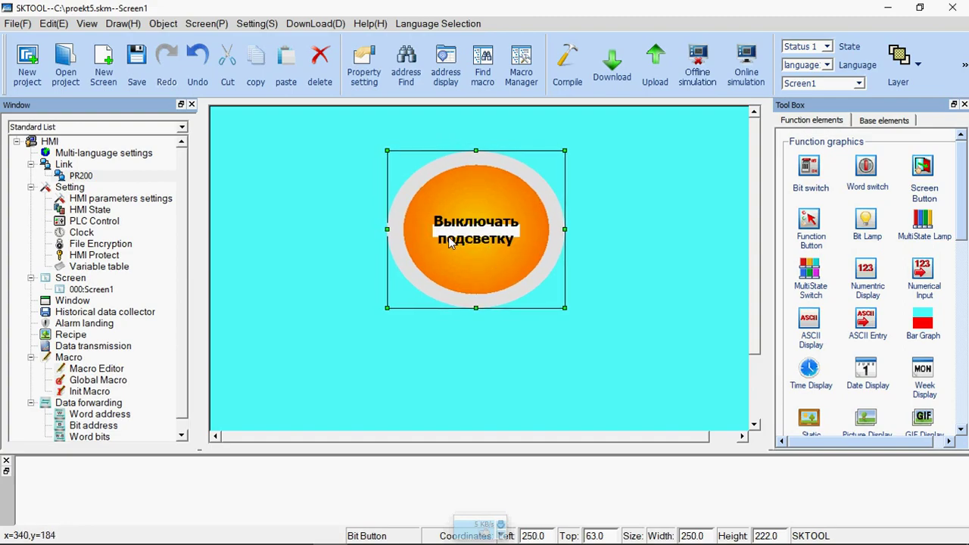
- Create a new macro in the Macro Editor and name it Podsvet
{"action": "left_click", "coordinate": [108, 370]}
{"action": "double_click", "coordinate": [107, 370]}
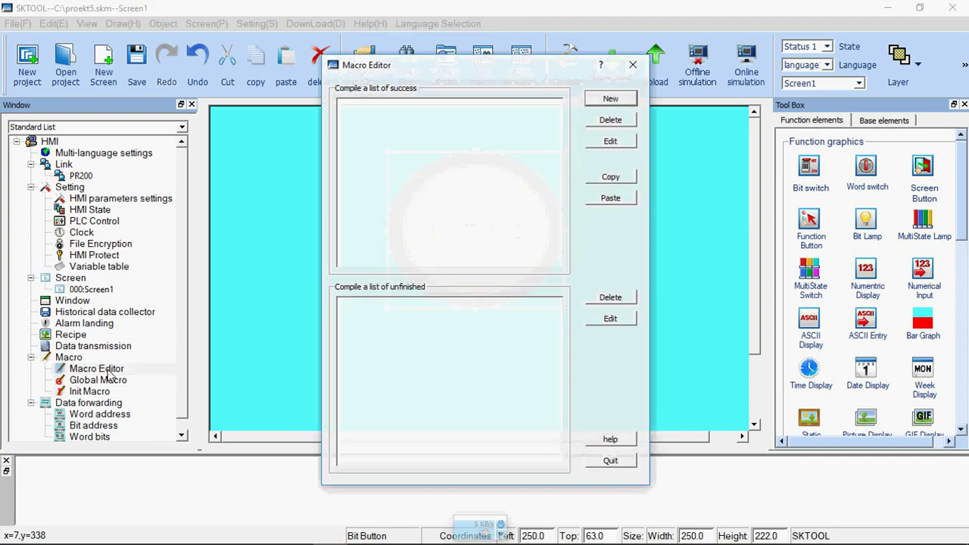
{"action": "left_click", "coordinate": [596, 94]}
{"action": "double_click", "coordinate": [524, 103]}
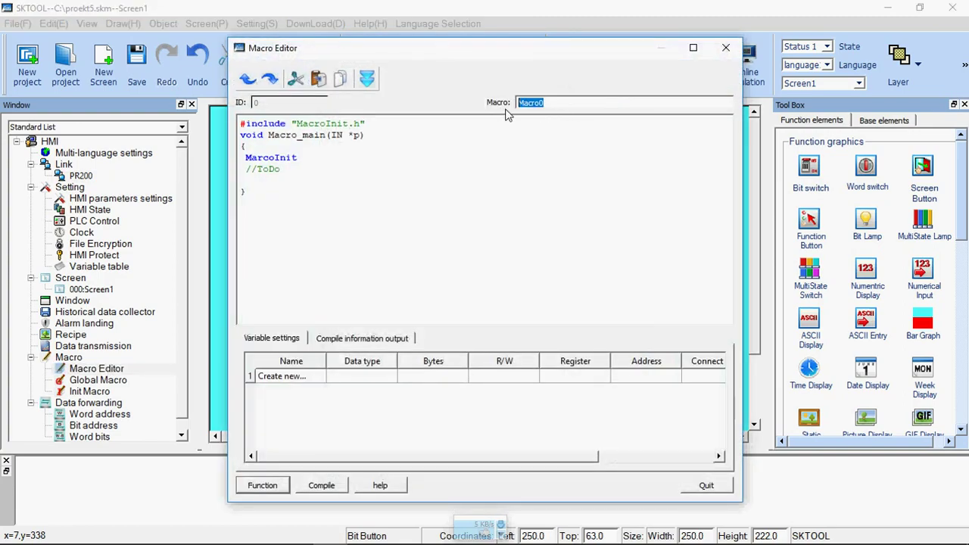
{"action": "key", "text": "BackSpace"}
{"action": "type", "text": "3швымуе"}
{"action": "key", "text": "BackSpace"}
{"action": "key", "text": "BackSpace"}
{"action": "key", "text": "BackSpace"}
{"action": "key", "text": "BackSpace"}
{"action": "key", "text": "BackSpace"}
{"action": "key", "text": "BackSpace"}
{"action": "key", "text": "BackSpace"}
{"action": "type", "text": "Podsvet"}
{"action": "left_click", "coordinate": [299, 174]}
- Switch to SK Workshop_manual_RUS.pdf in Adobe Reader and examine the system register section for the LCD backlight control bit
{"action": "left_click", "coordinate": [296, 530]}
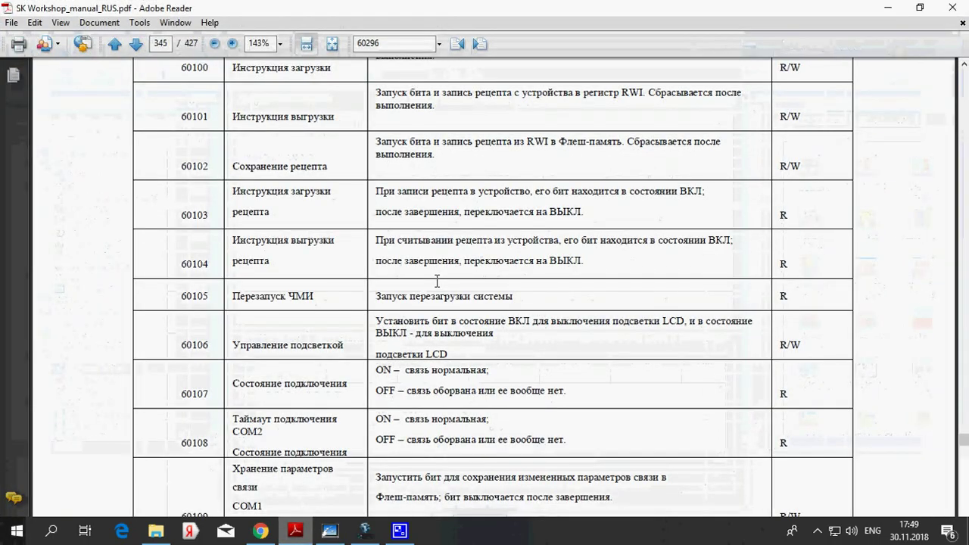
{"action": "scroll", "coordinate": [437, 282], "scroll_direction": "up", "scroll_amount": 15}
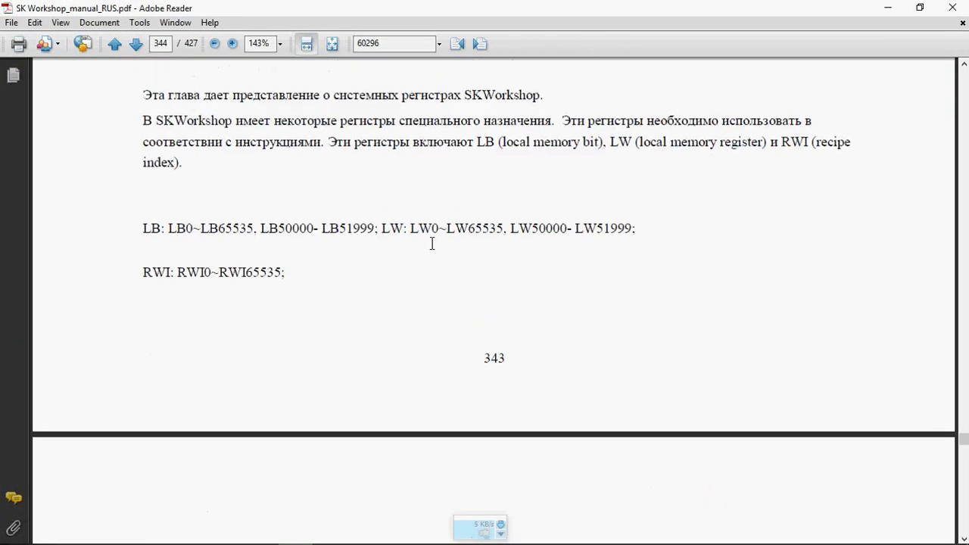
{"action": "scroll", "coordinate": [432, 243], "scroll_direction": "up", "scroll_amount": 2}
{"action": "scroll", "coordinate": [432, 244], "scroll_direction": "down", "scroll_amount": 3}
{"action": "scroll", "coordinate": [431, 245], "scroll_direction": "up", "scroll_amount": 3}
{"action": "scroll", "coordinate": [439, 172], "scroll_direction": "down", "scroll_amount": 6}
{"action": "scroll", "coordinate": [512, 182], "scroll_direction": "down", "scroll_amount": 14}
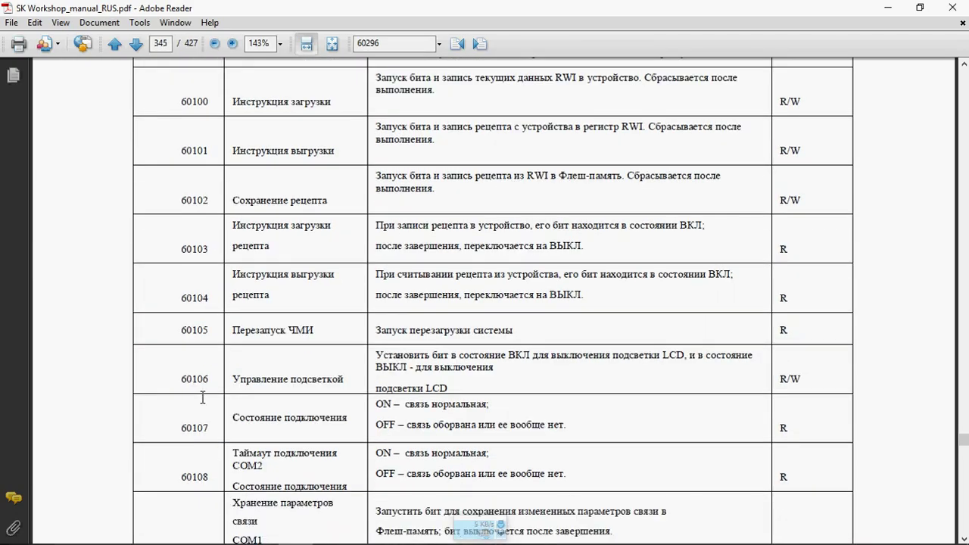
{"action": "scroll", "coordinate": [290, 372], "scroll_direction": "down", "scroll_amount": 3}
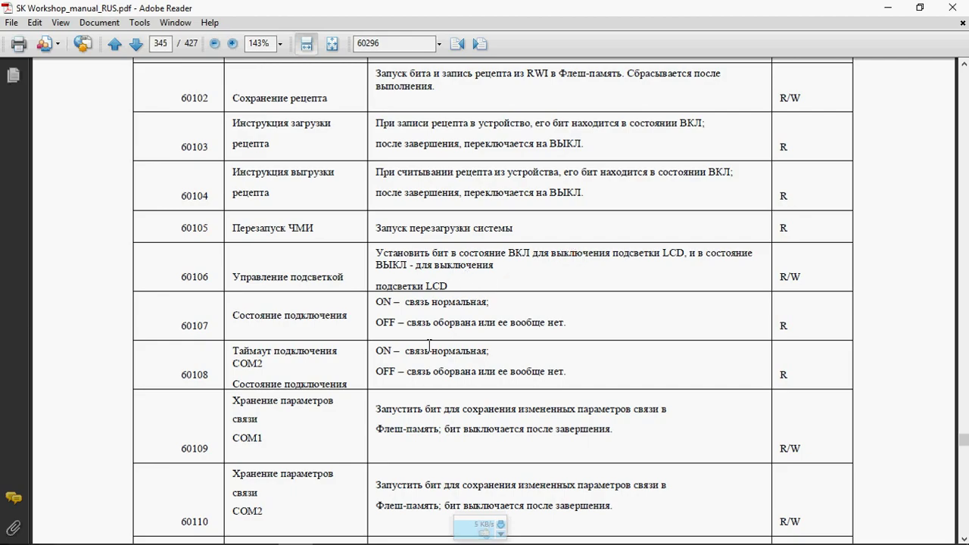
- Return to SKTOOL and write the condition "IF (LocalBit[0])" below the ToDo comment in the Podsvet macro
{"action": "left_click", "coordinate": [328, 532]}
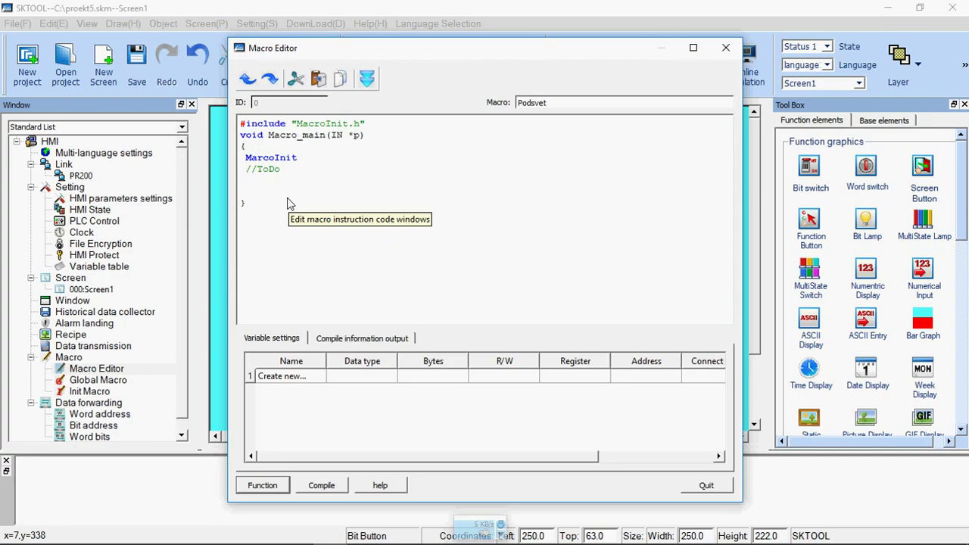
{"action": "type", "text": "F Loca"}
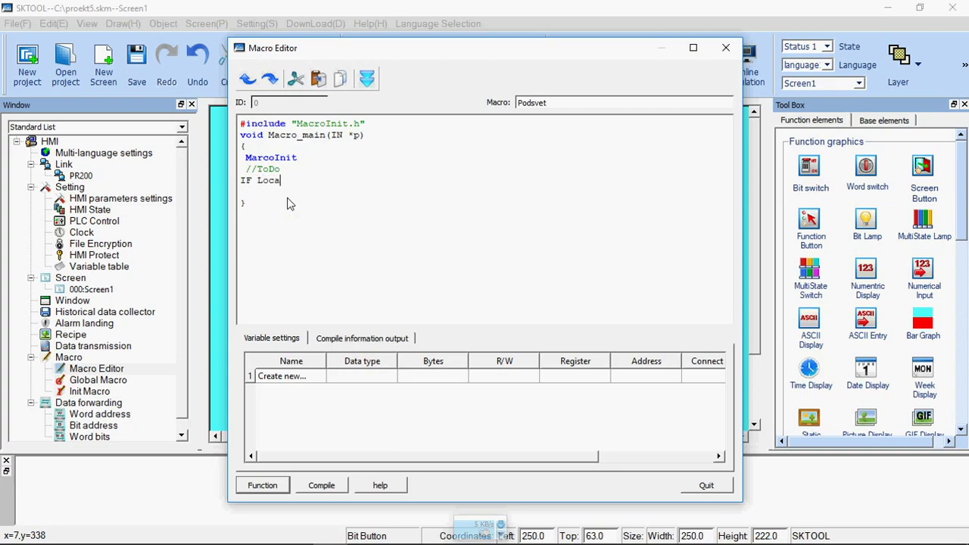
{"action": "type", "text": "Bit"}
{"action": "left_click", "coordinate": [279, 182]}
{"action": "type", "text": "l"}
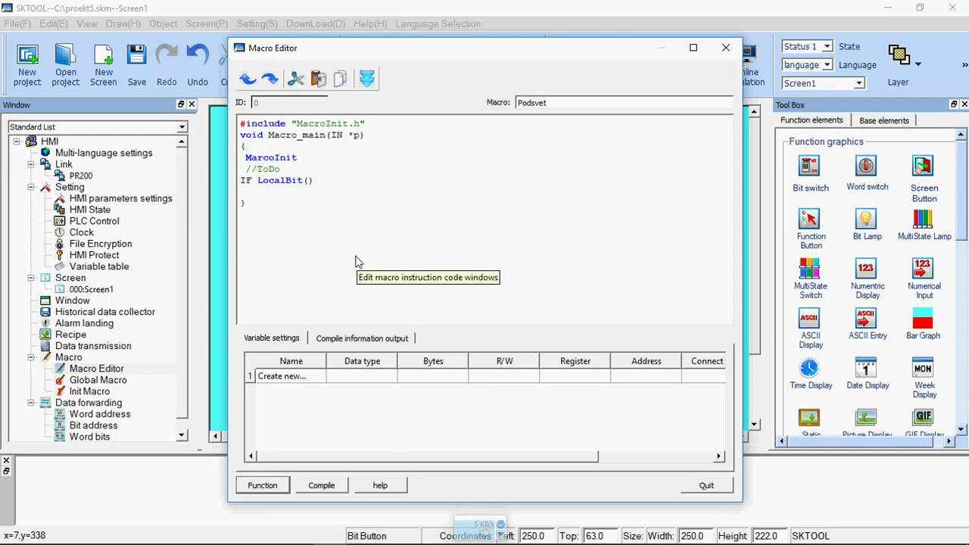
{"action": "left_click", "coordinate": [257, 183]}
{"action": "type", "text": "("}
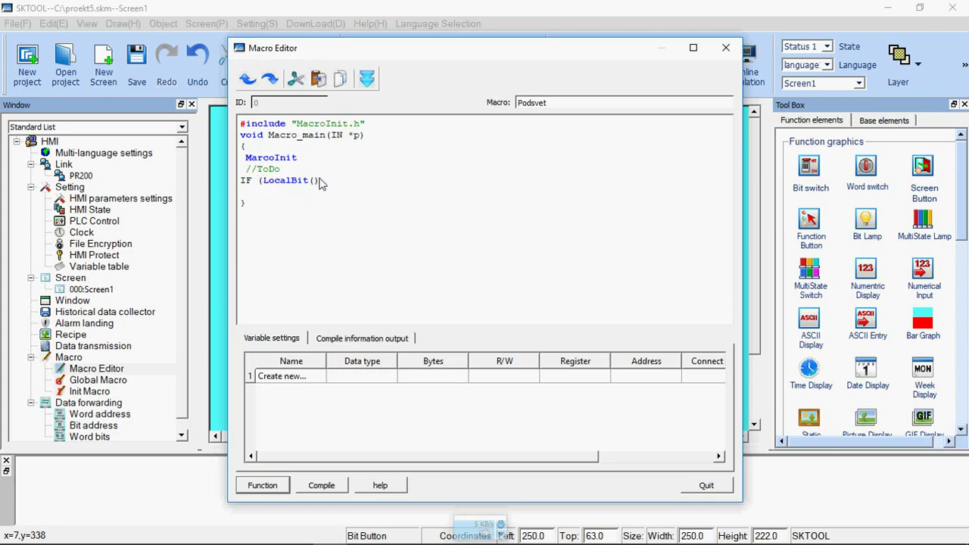
{"action": "type", "text": ")"}
{"action": "type", "text": "[0"}
{"action": "type", "text": "0"}
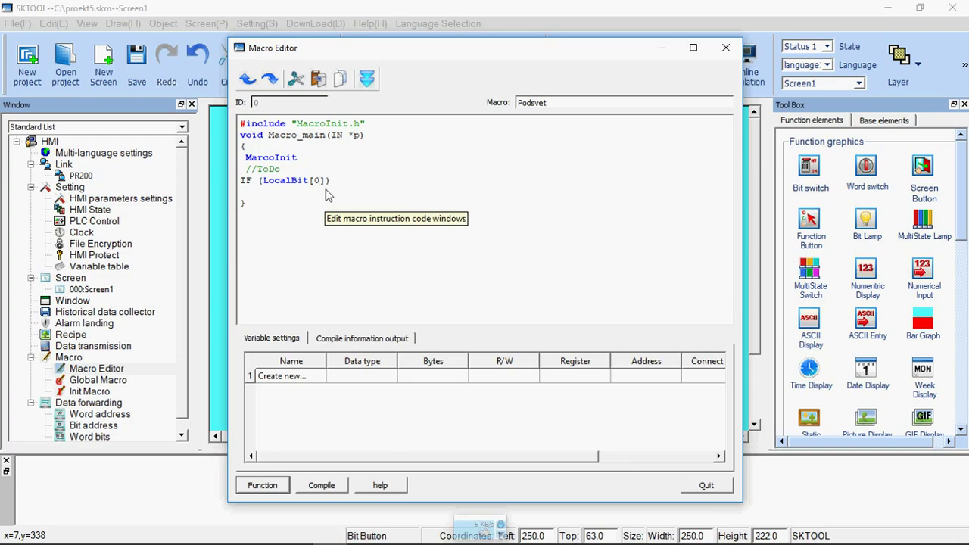
- Change the condition's keyword to lowercase "if" and compare LocalBit[0] with 1 using "==1"
{"action": "left_click", "coordinate": [334, 186]}
{"action": "left_click", "coordinate": [255, 182]}
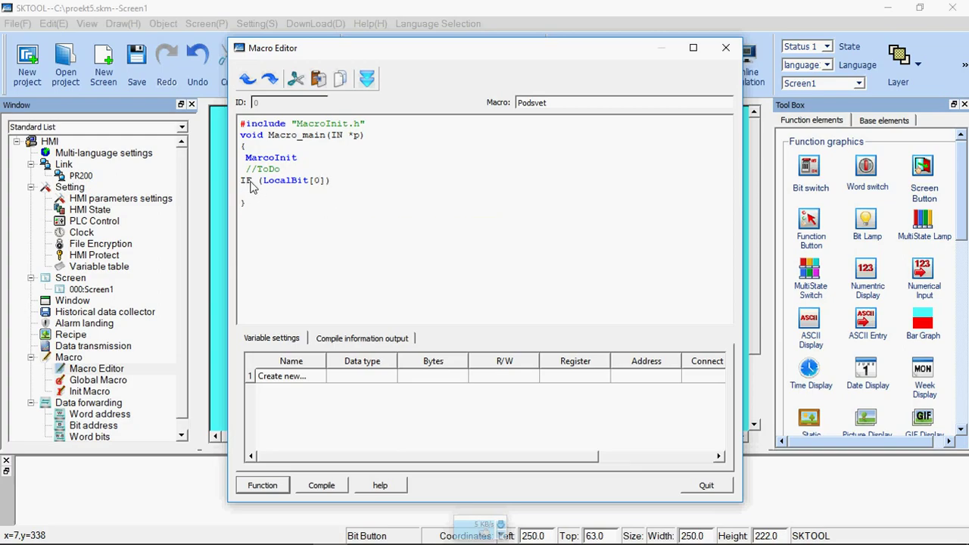
{"action": "key", "text": "BackSpace"}
{"action": "key", "text": "BackSpace"}
{"action": "type", "text": "if"}
{"action": "type", "text": "==1"}
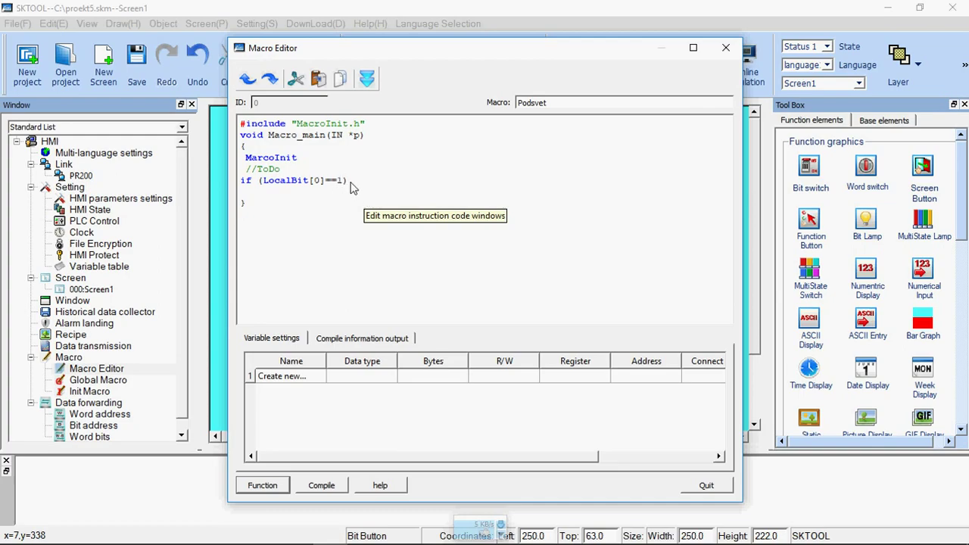
- Begin a new statement with "LocalBit" on the line below the if condition
{"action": "left_click", "coordinate": [352, 185]}
{"action": "key", "text": "Return"}
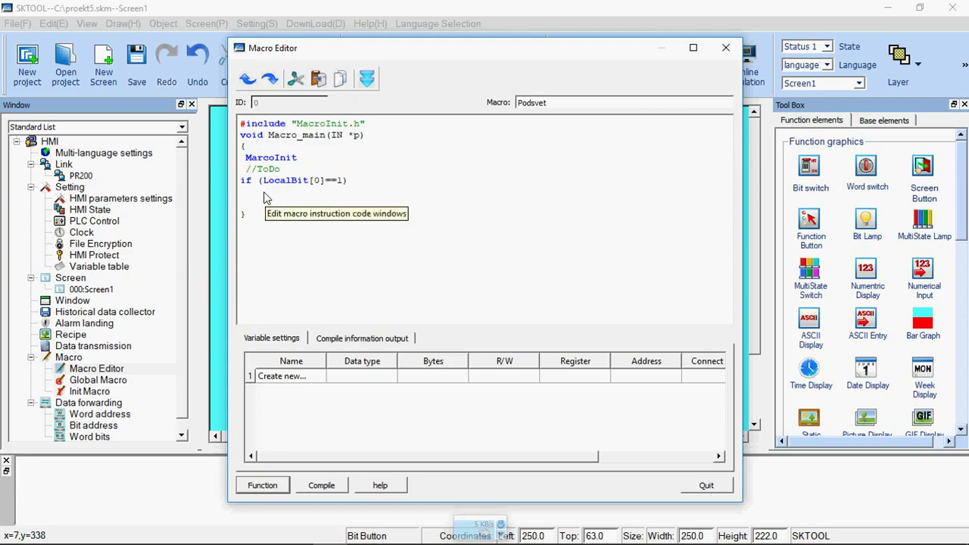
{"action": "type", "text": "LocalBit"}
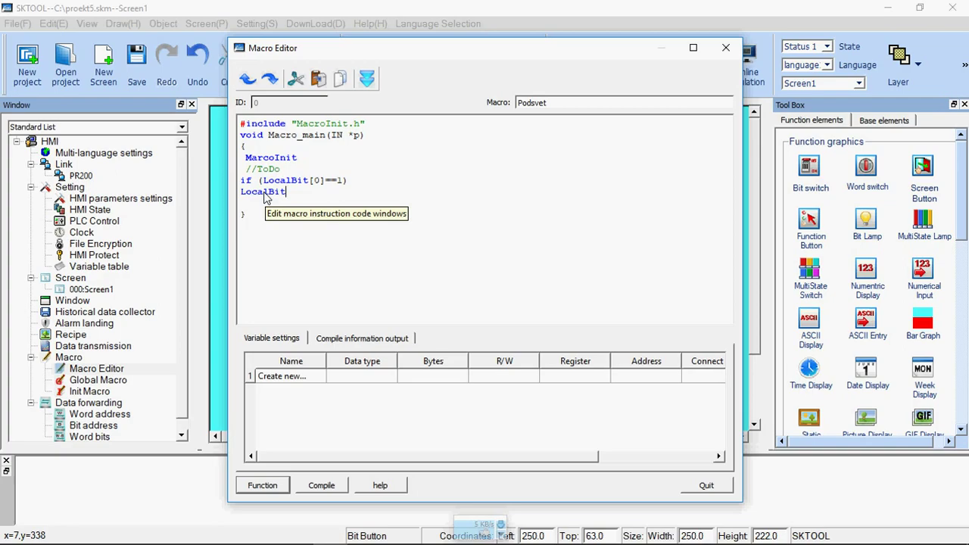